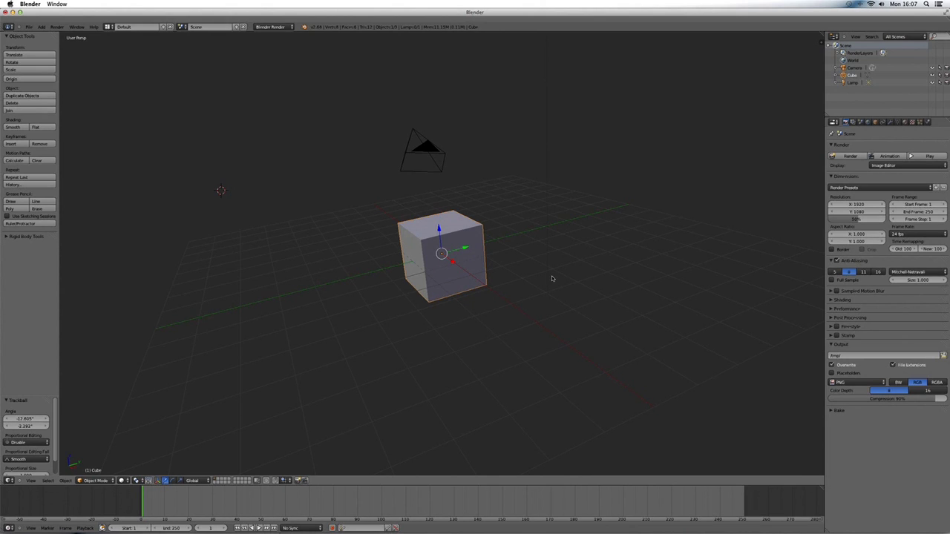
# Delete the default cube with X and confirm, leaving the camera and lamp.
pyautogui.scroll(3, 547, 261)
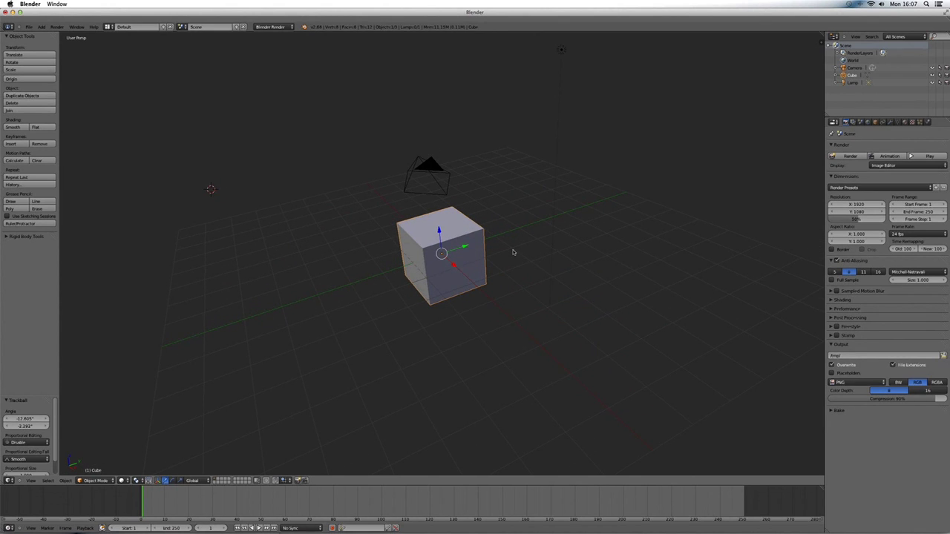
pyautogui.press('x')
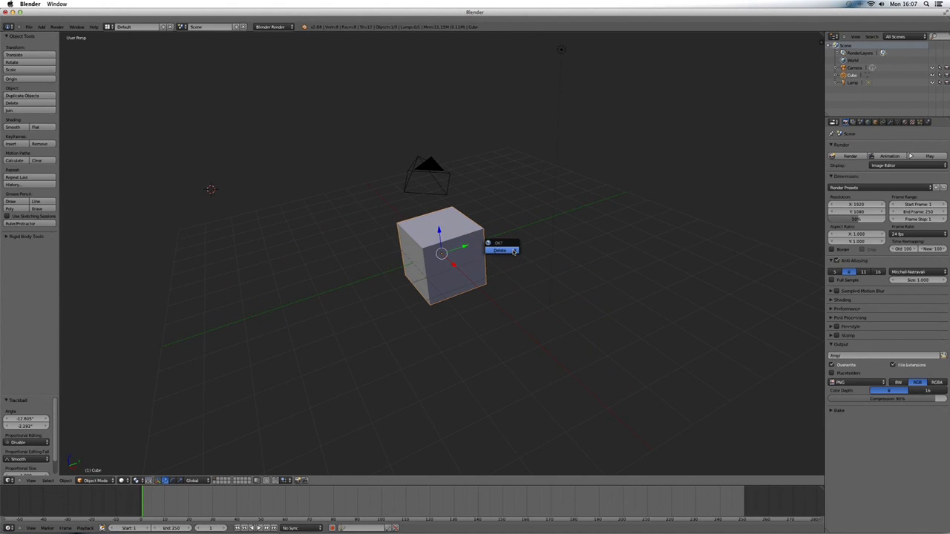
pyautogui.click(512, 252)
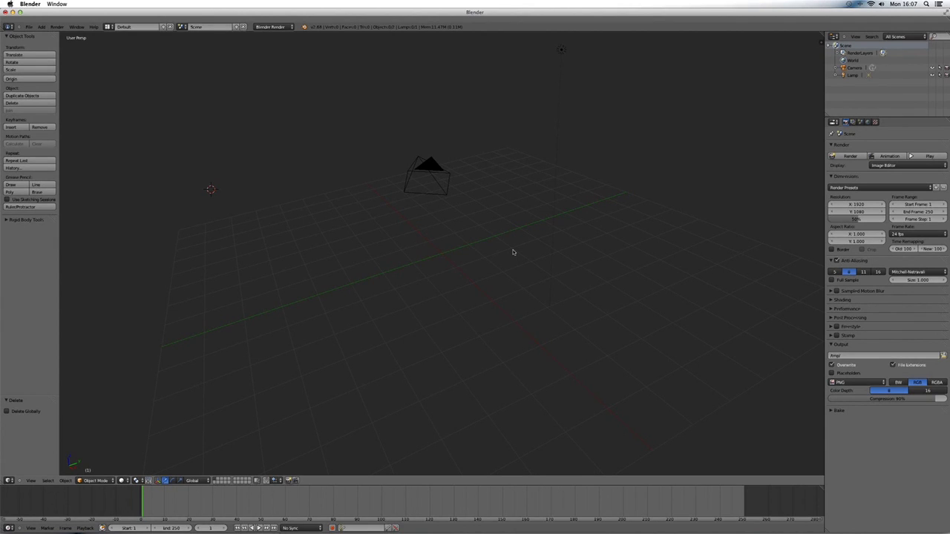
pyautogui.moveTo(412, 528)
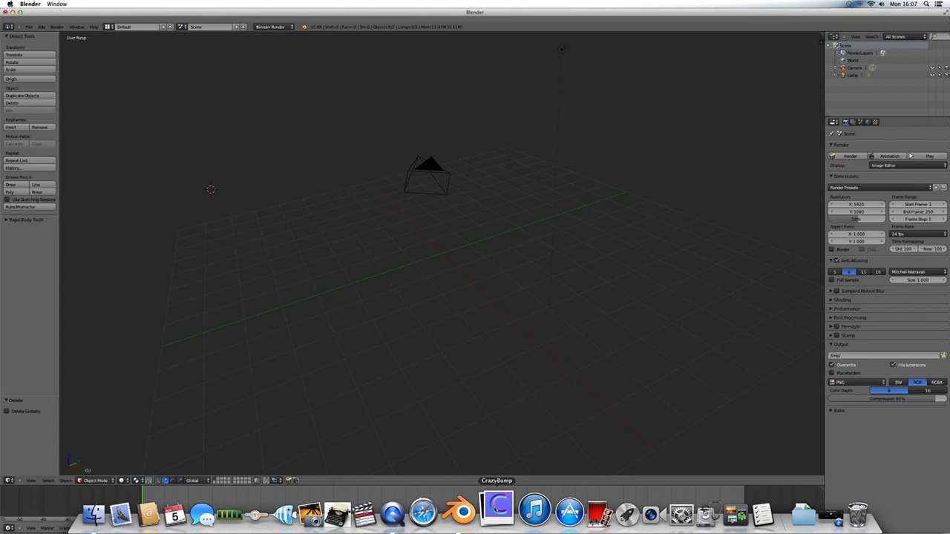
# Launch CrazyBump, review its map naming preferences, and bring up the image-type choice.
pyautogui.click(497, 508)
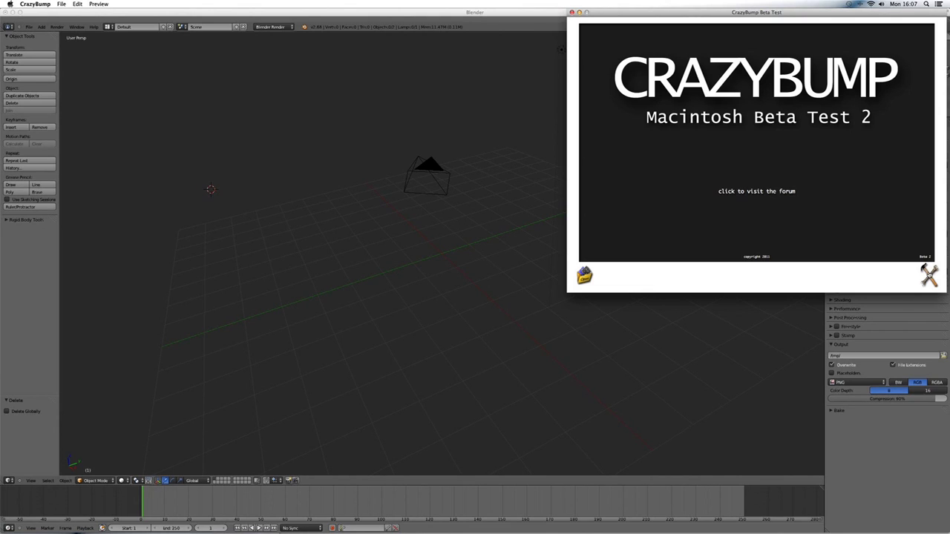
pyautogui.click(928, 274)
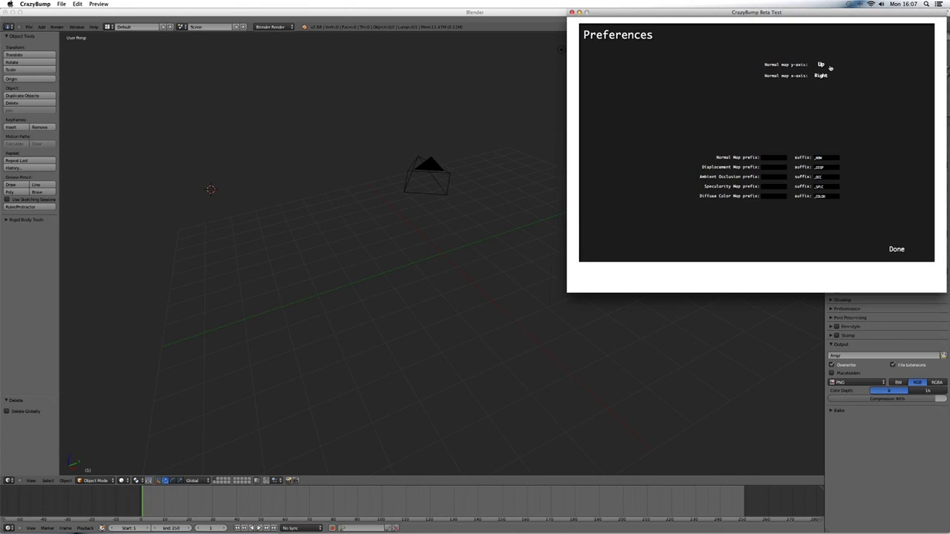
pyautogui.click(894, 249)
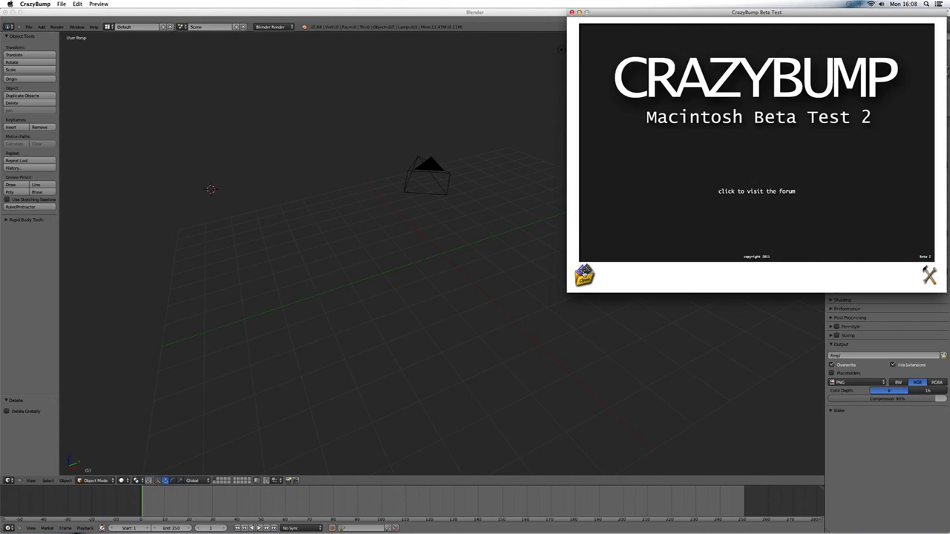
pyautogui.click(584, 275)
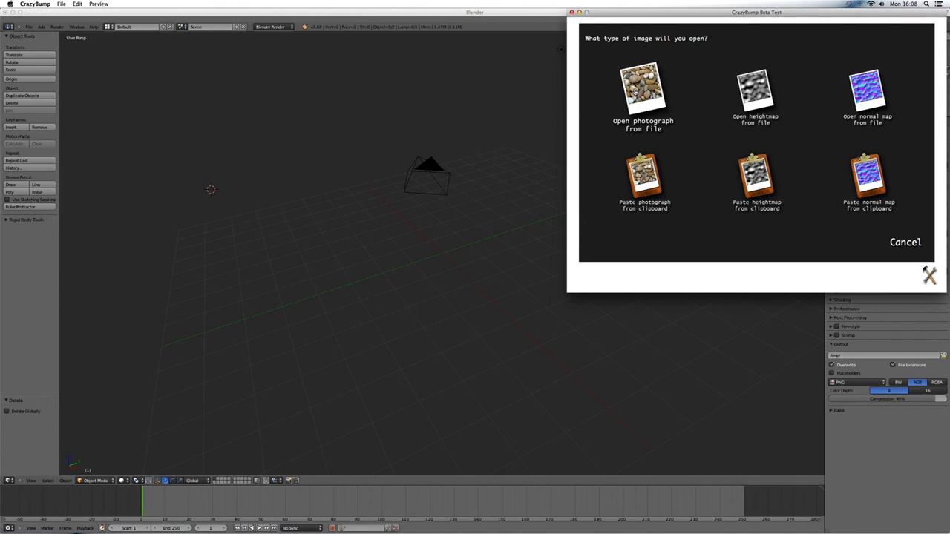
# Load the photograph rock texture 7.JPG and accept the second shape interpretation.
pyautogui.click(636, 89)
pyautogui.click(416, 125)
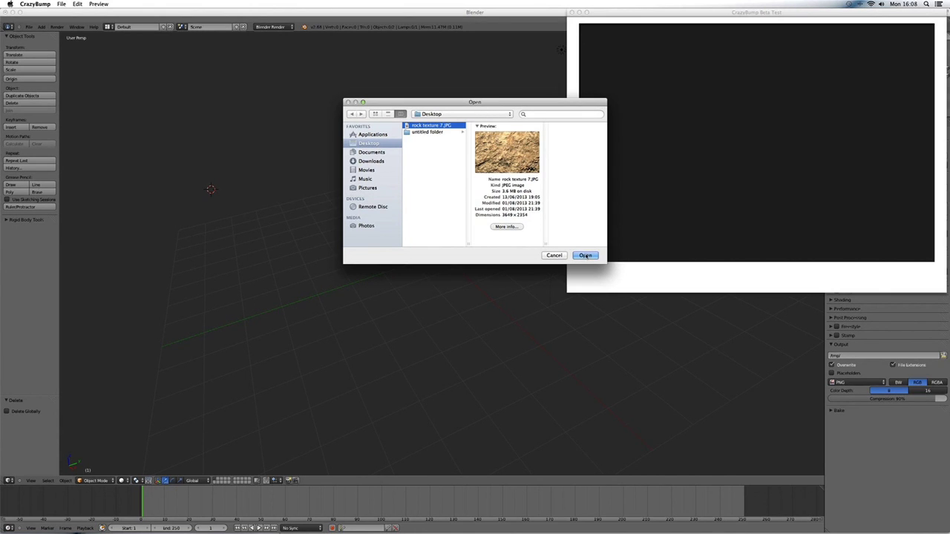
pyautogui.click(585, 256)
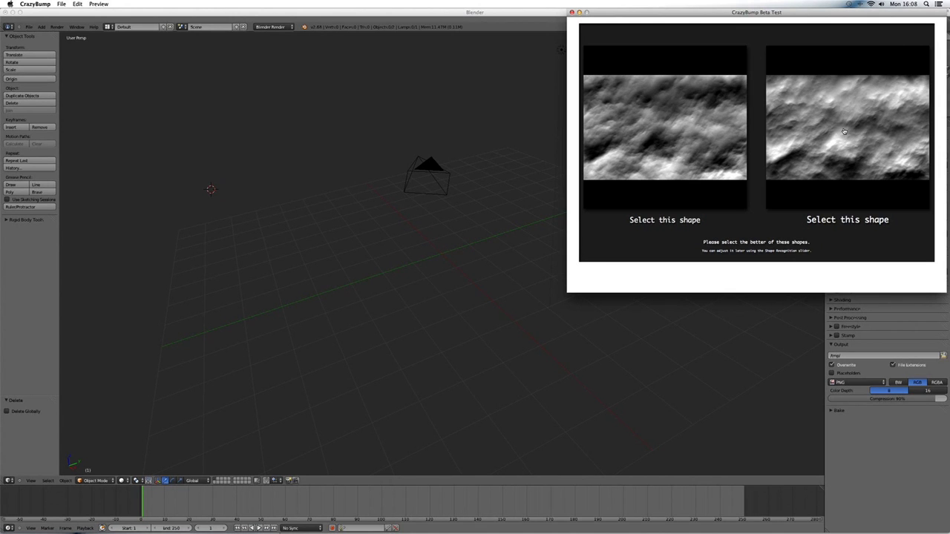
pyautogui.click(844, 131)
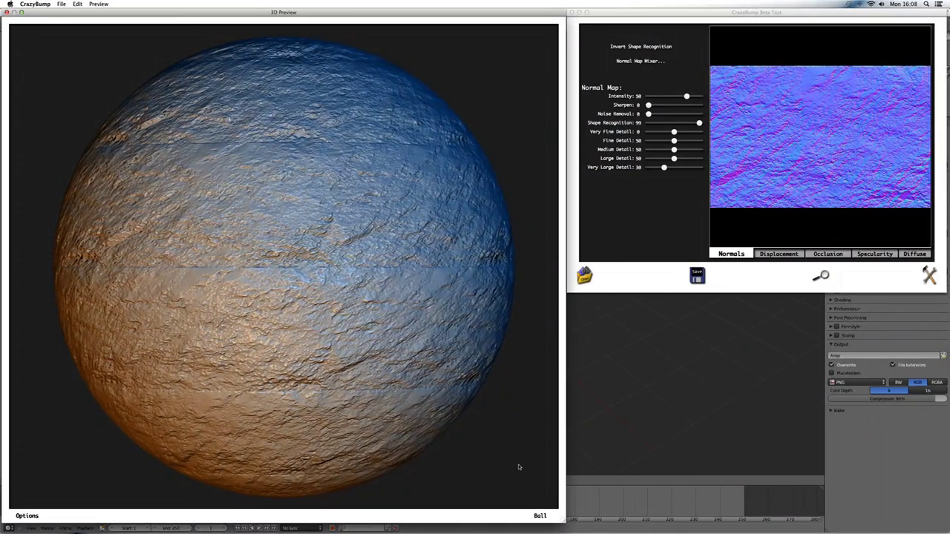
# Switch the 3D preview shape from Ball to Box.
pyautogui.click(539, 516)
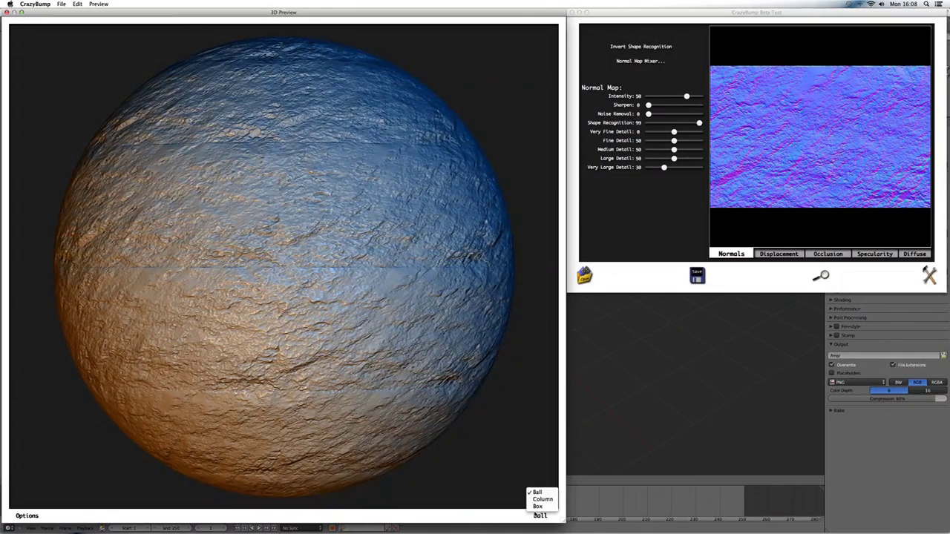
pyautogui.click(539, 507)
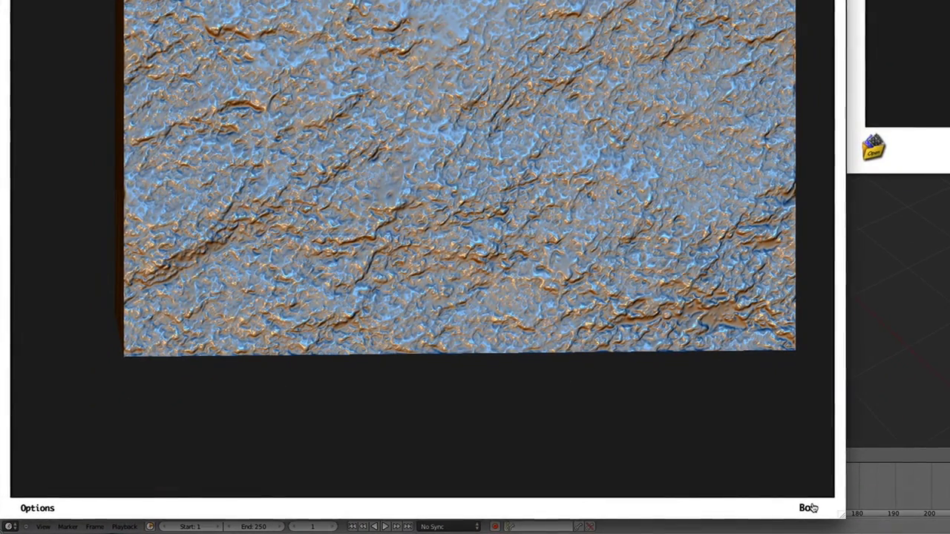
pyautogui.click(808, 508)
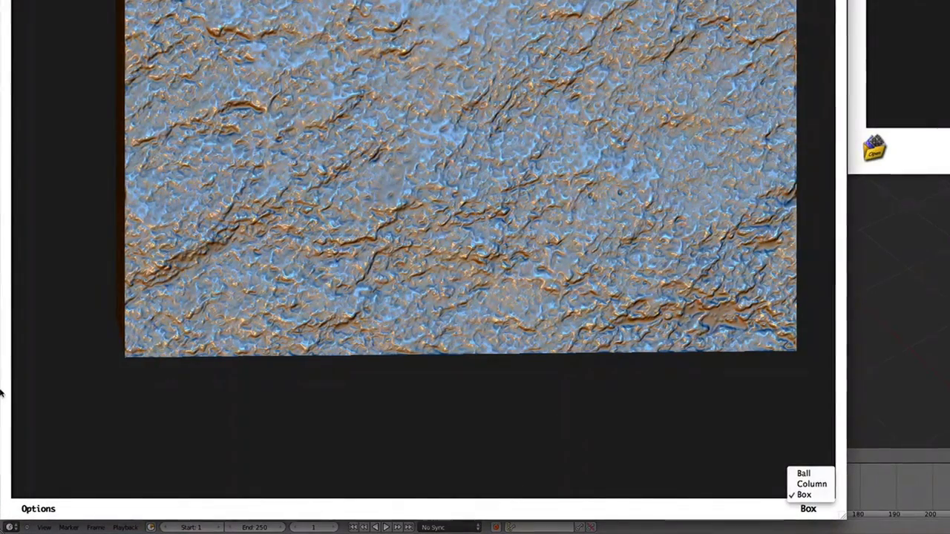
pyautogui.click(34, 508)
# Toggle Diffuse Color and Colored Lights in the preview options, leaving coloured lighting on.
pyautogui.click(34, 510)
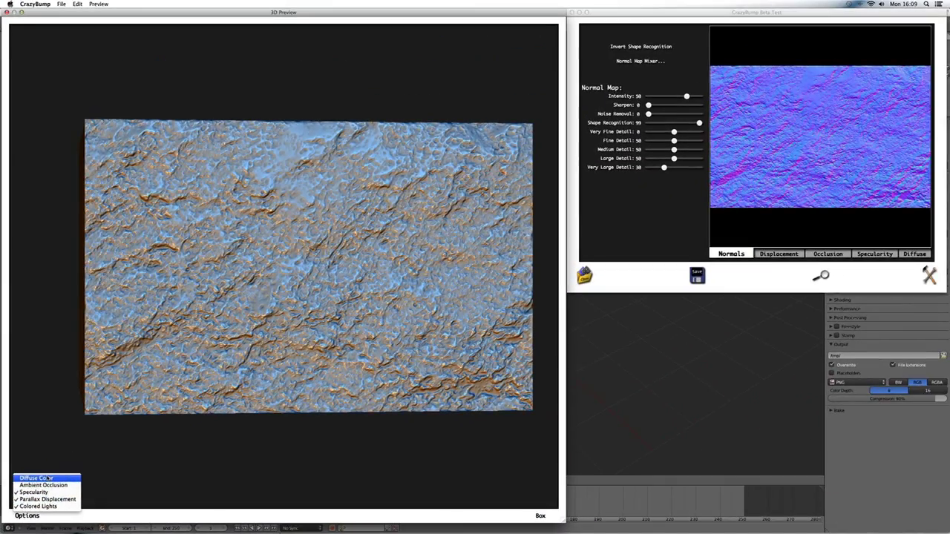
pyautogui.click(66, 459)
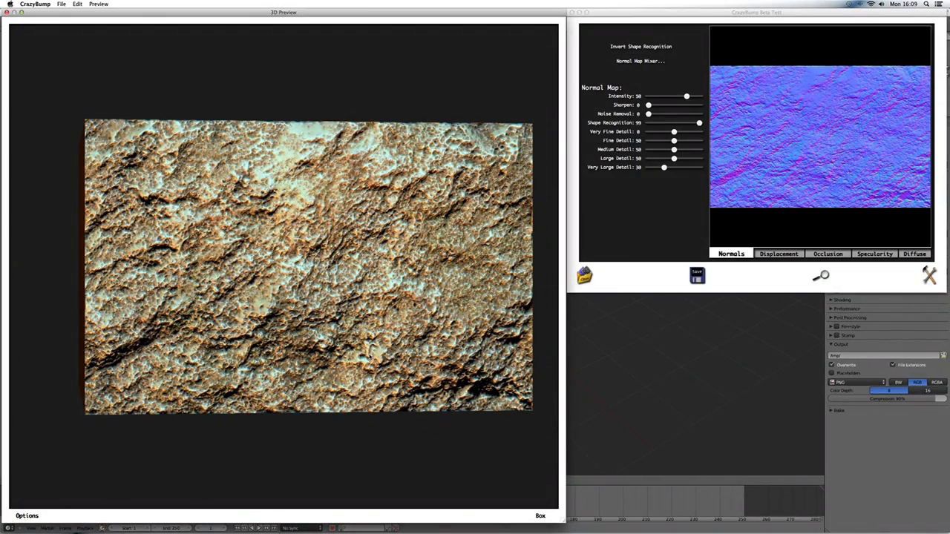
pyautogui.click(18, 512)
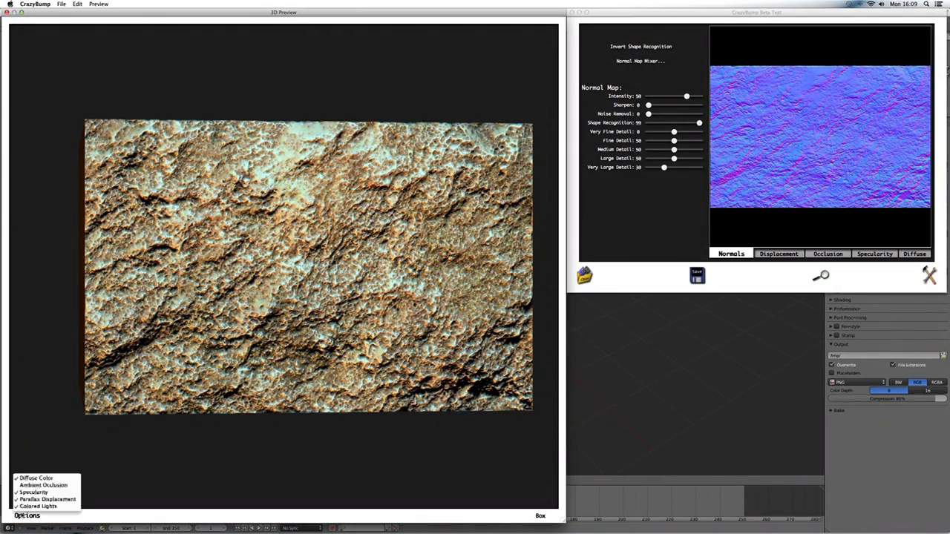
pyautogui.click(33, 478)
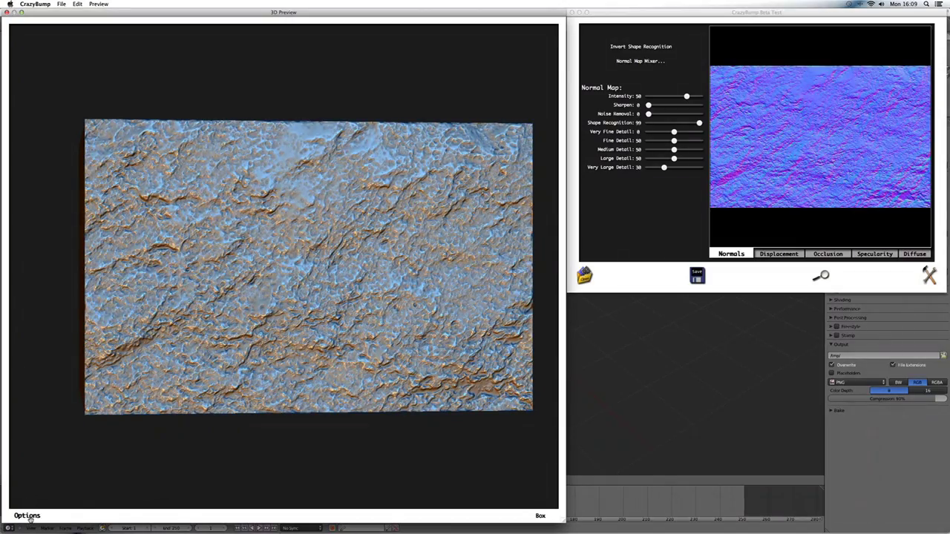
pyautogui.click(27, 514)
pyautogui.click(34, 507)
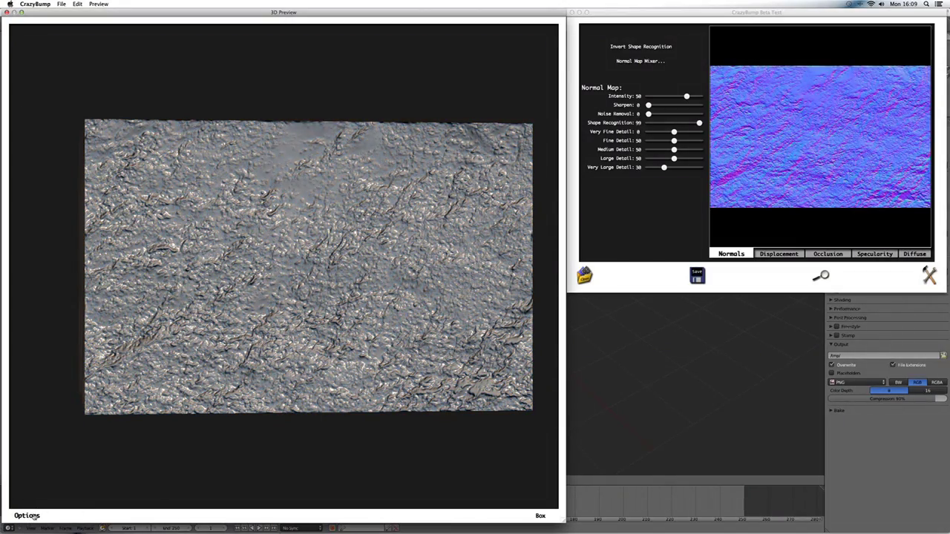
pyautogui.click(27, 515)
pyautogui.click(37, 506)
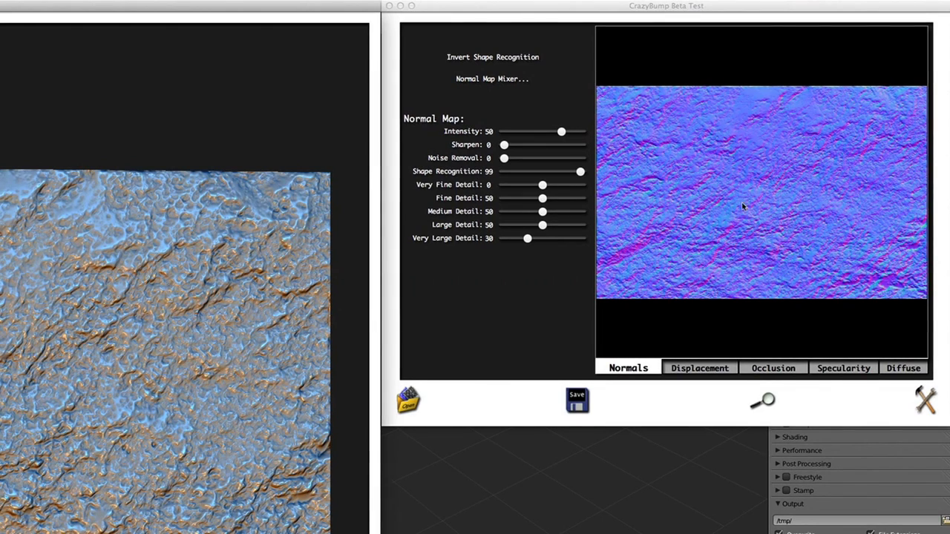
# Inspect the displacement and occlusion maps, lower specularity brightness, then view the diffuse map.
pyautogui.click(698, 368)
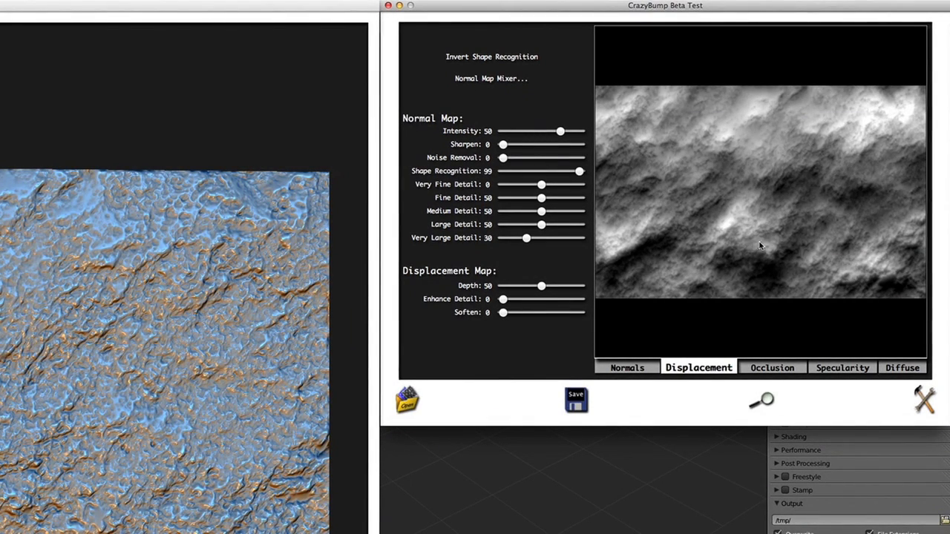
pyautogui.click(765, 369)
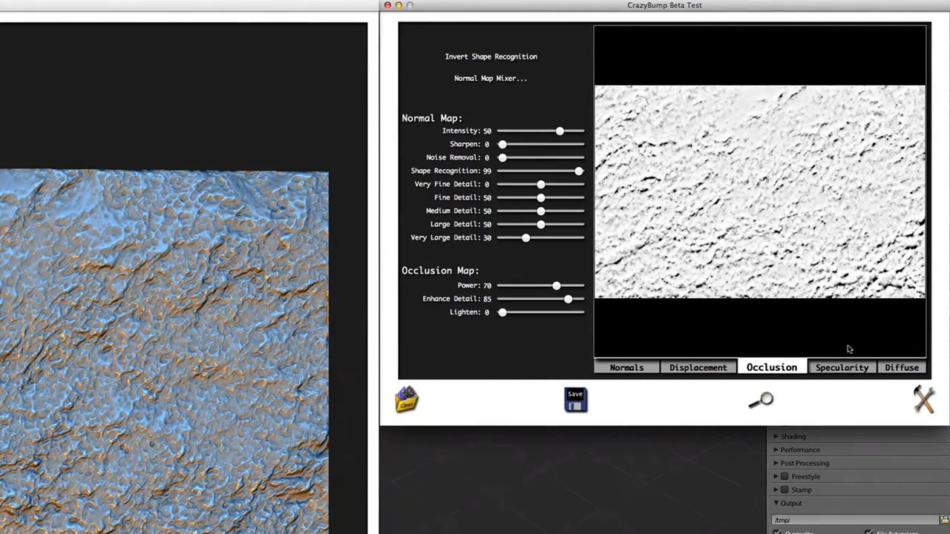
pyautogui.click(833, 373)
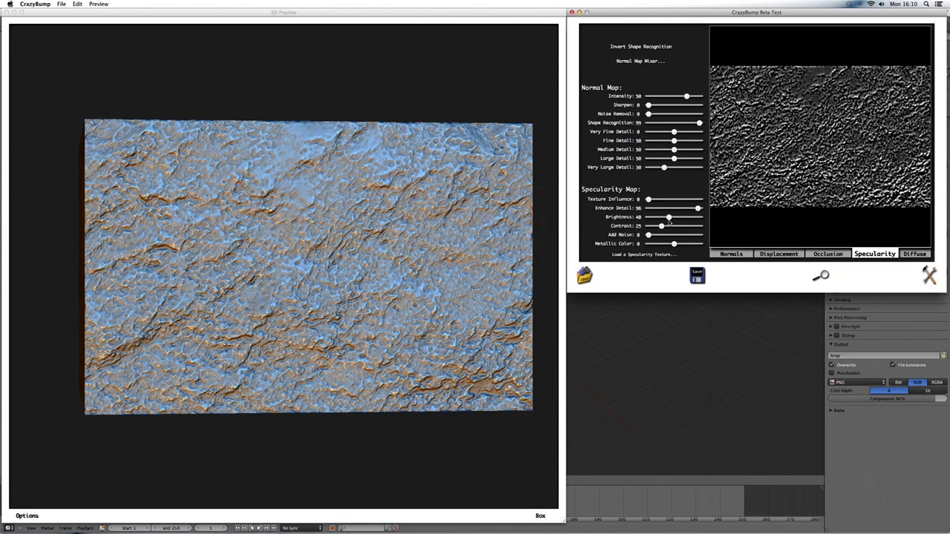
pyautogui.click(656, 217)
pyautogui.moveTo(656, 216); pyautogui.dragTo(666, 218)
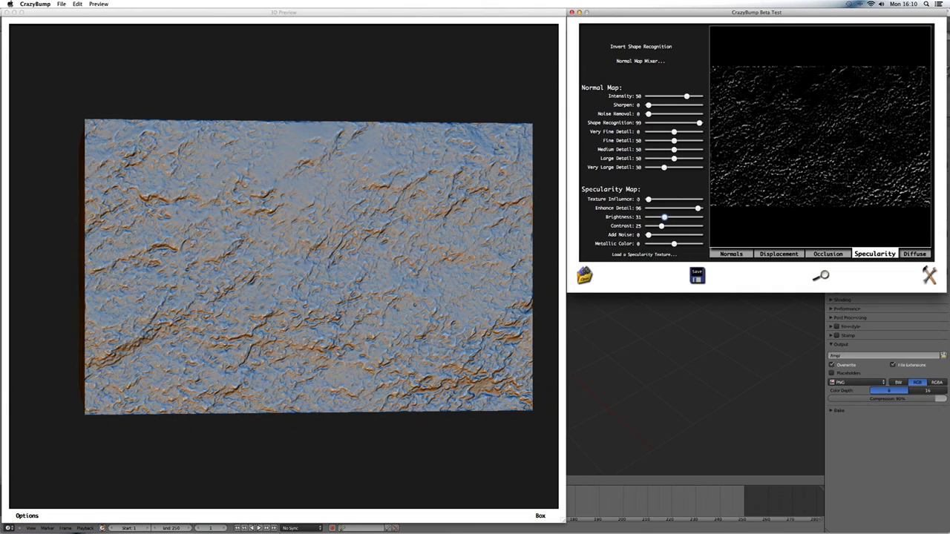
pyautogui.click(918, 255)
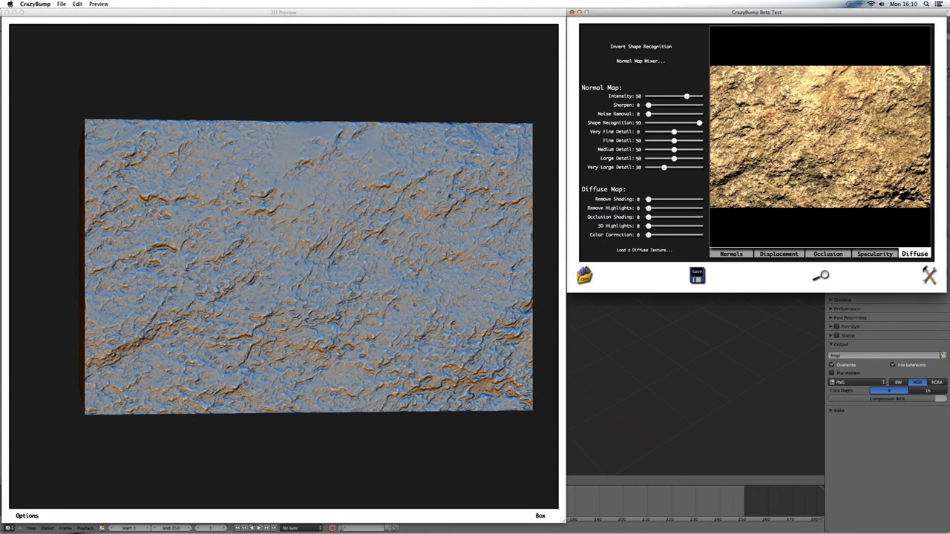
# On the Normals map, raise intensity and set Very Fine Detail to 47.
pyautogui.click(724, 254)
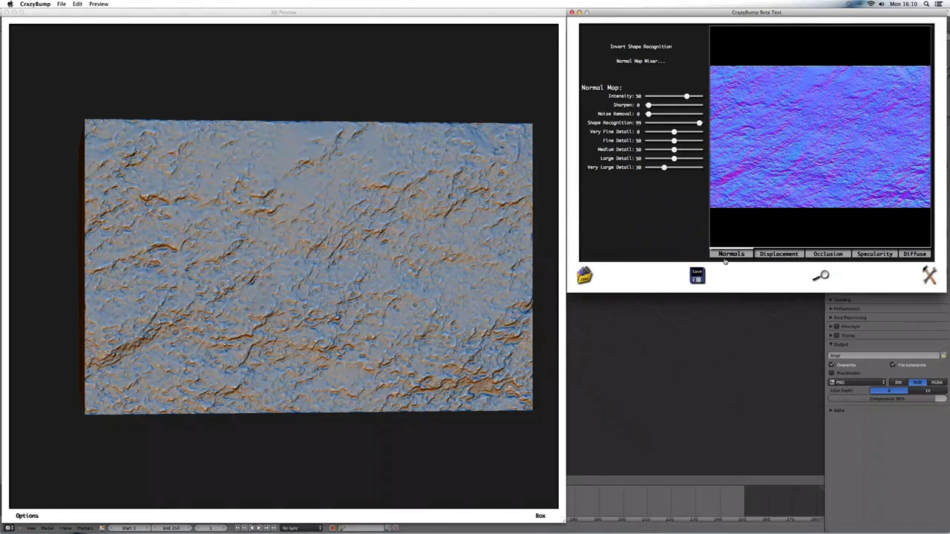
pyautogui.click(768, 255)
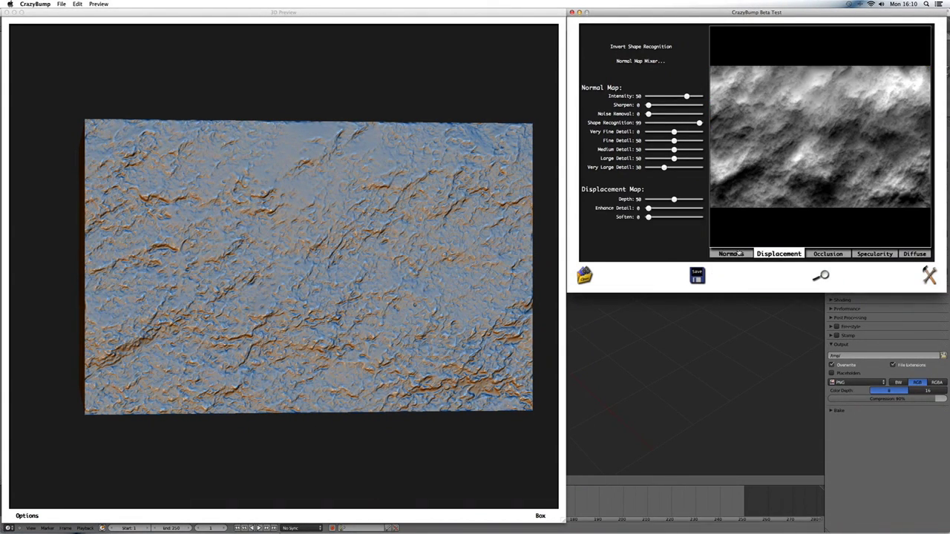
pyautogui.click(738, 254)
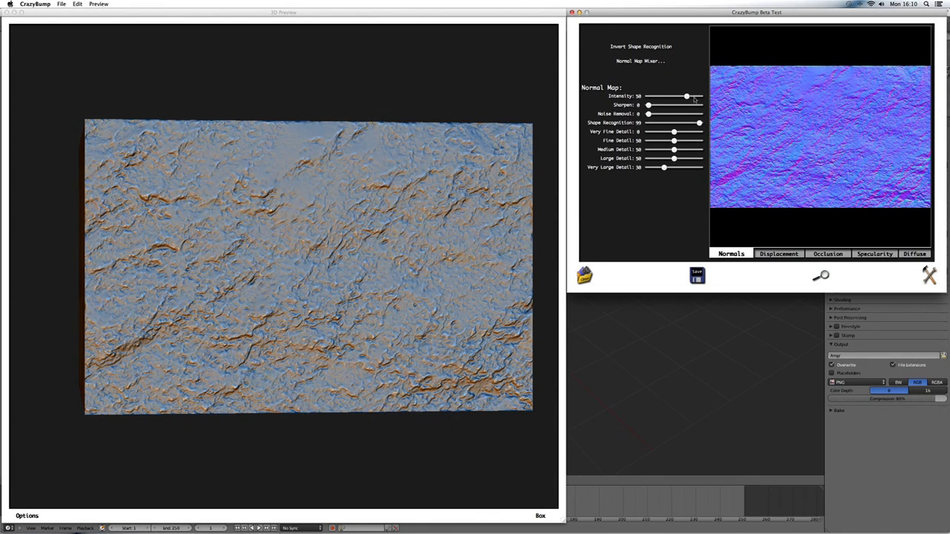
pyautogui.click(693, 96)
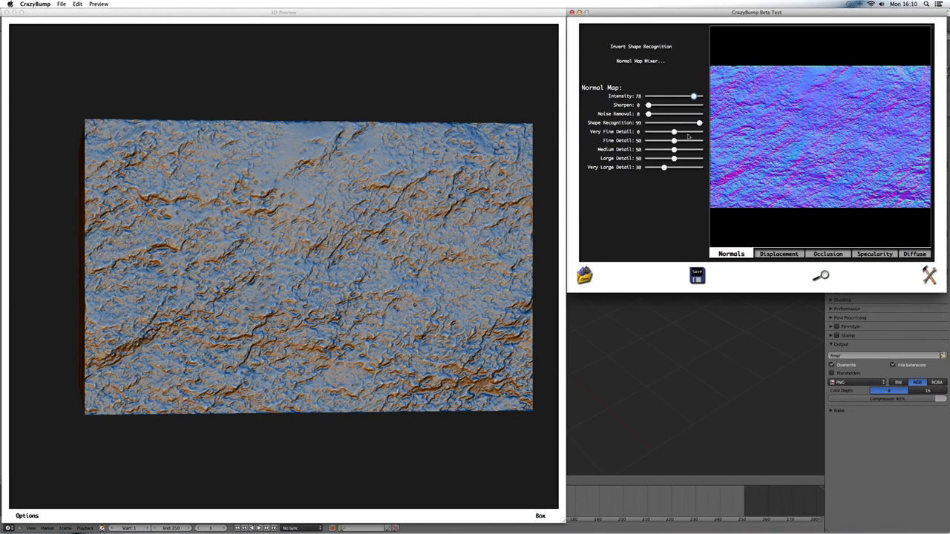
pyautogui.click(695, 132)
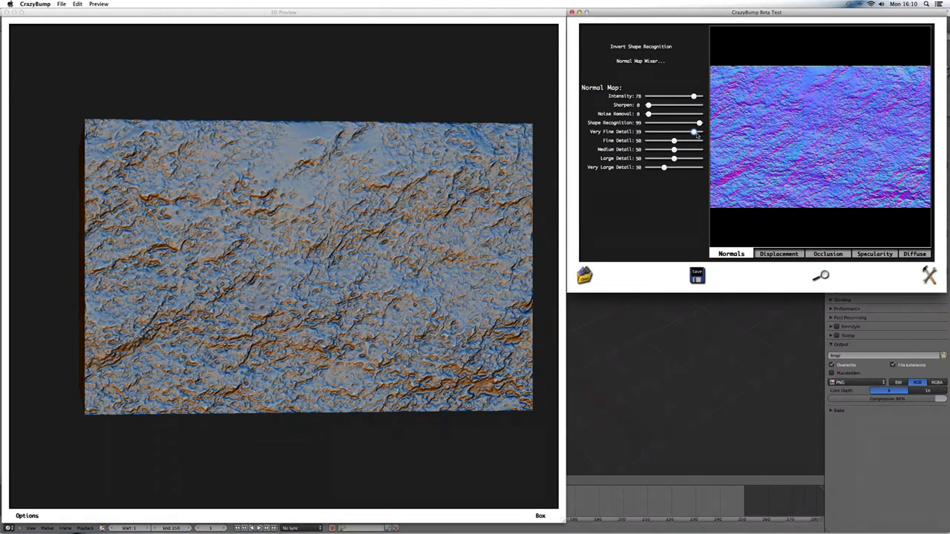
pyautogui.moveTo(696, 132); pyautogui.dragTo(698, 132)
# Deepen the displacement depth to 98 and tilt the 3D preview to check the relief.
pyautogui.click(774, 254)
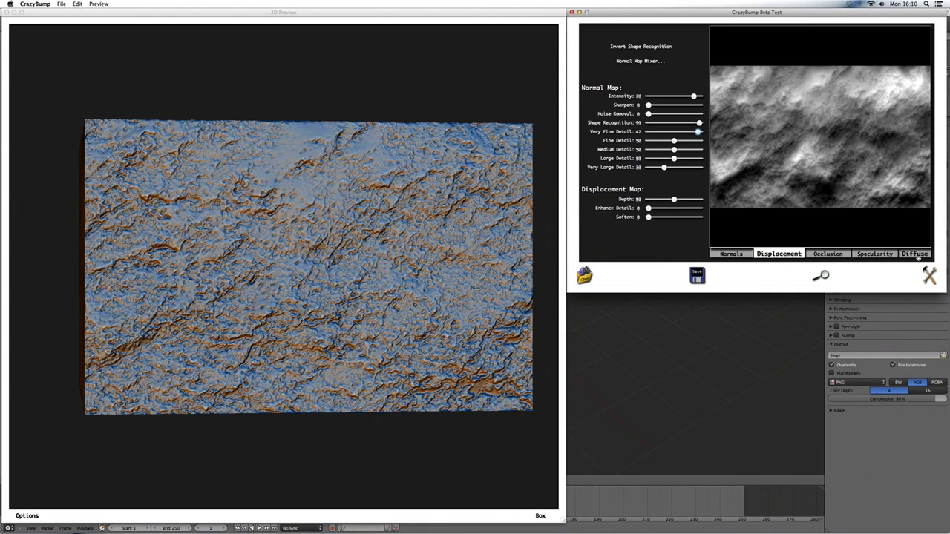
pyautogui.click(915, 255)
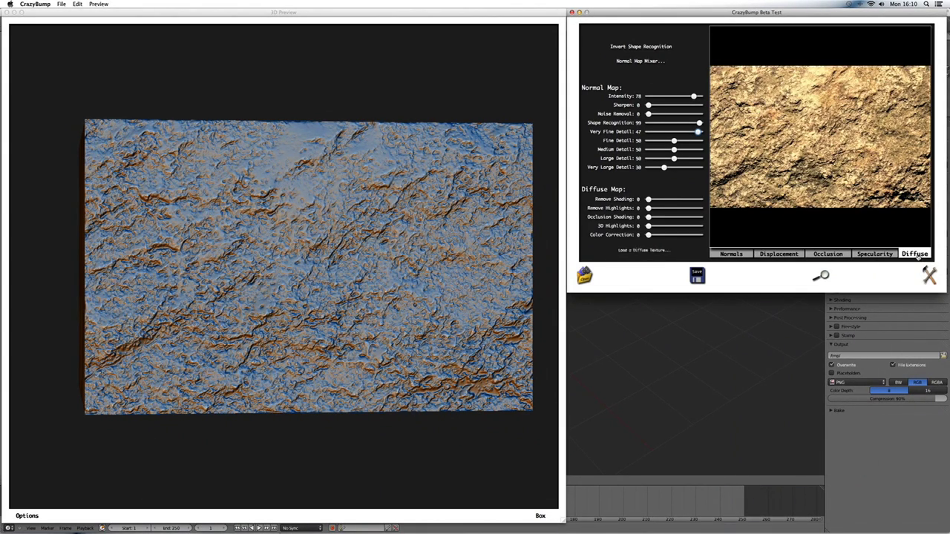
pyautogui.click(778, 254)
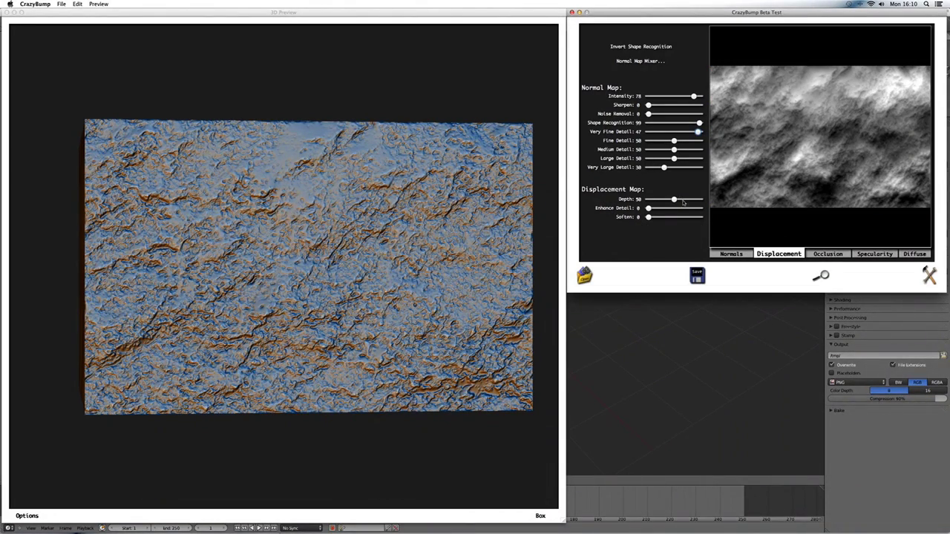
pyautogui.moveTo(683, 200); pyautogui.dragTo(698, 200)
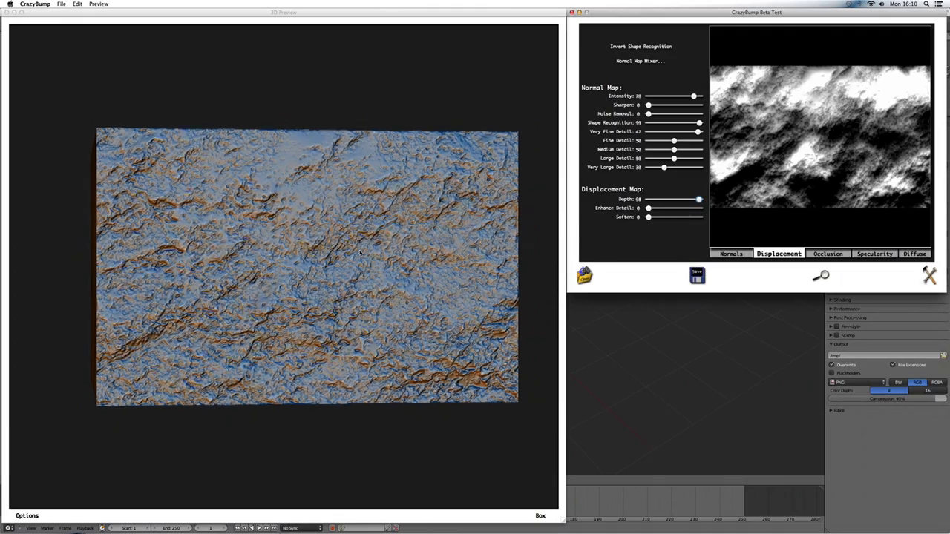
pyautogui.click(354, 319)
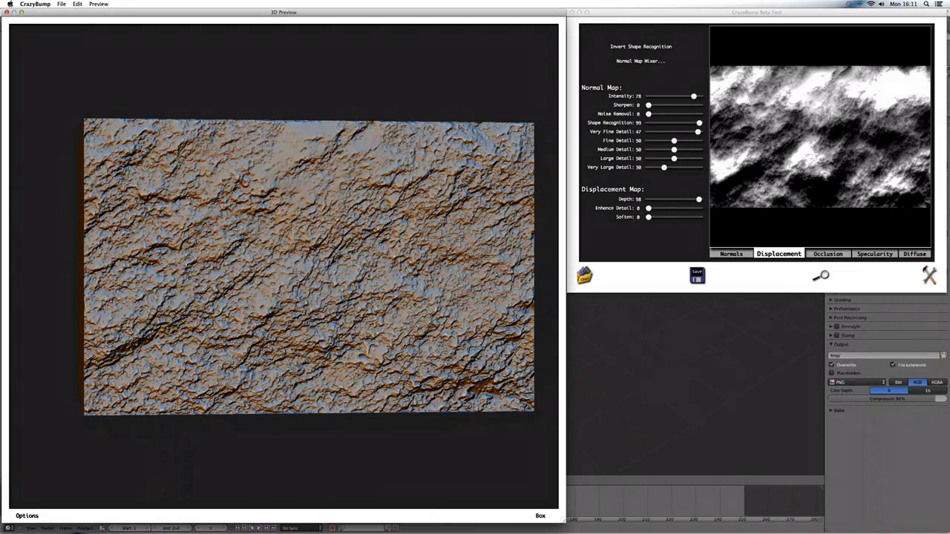
pyautogui.moveTo(386, 286)
pyautogui.mouseDown()
pyautogui.moveTo(406, 195)
pyautogui.moveTo(376, 313)
pyautogui.moveTo(389, 294)
pyautogui.mouseUp()
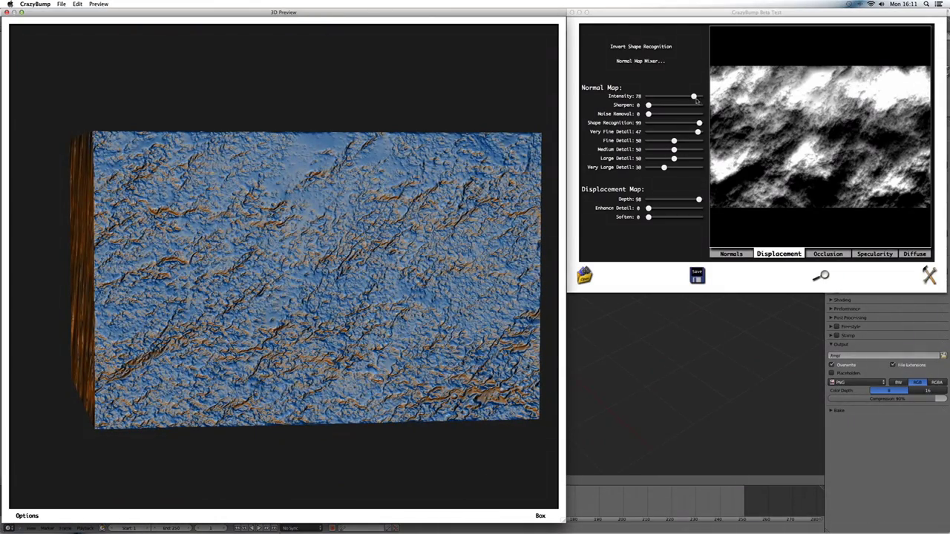
# Raise normal map intensity to 99 and change the preview box's shading.
pyautogui.moveTo(700, 98); pyautogui.dragTo(711, 97)
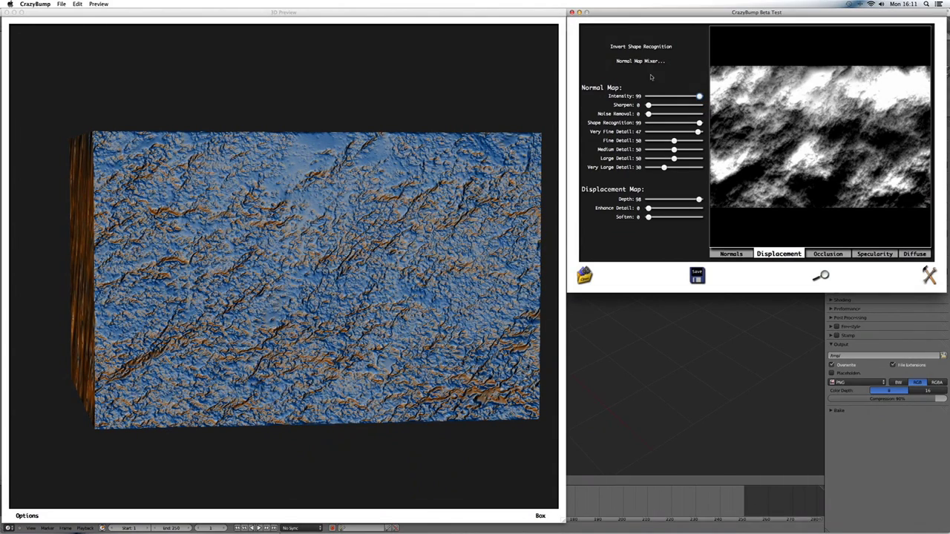
pyautogui.click(828, 254)
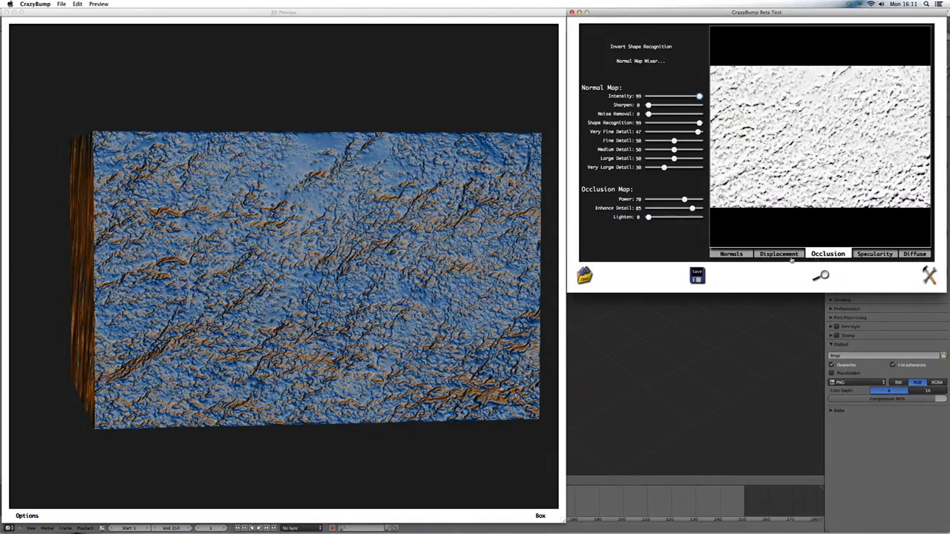
pyautogui.click(731, 254)
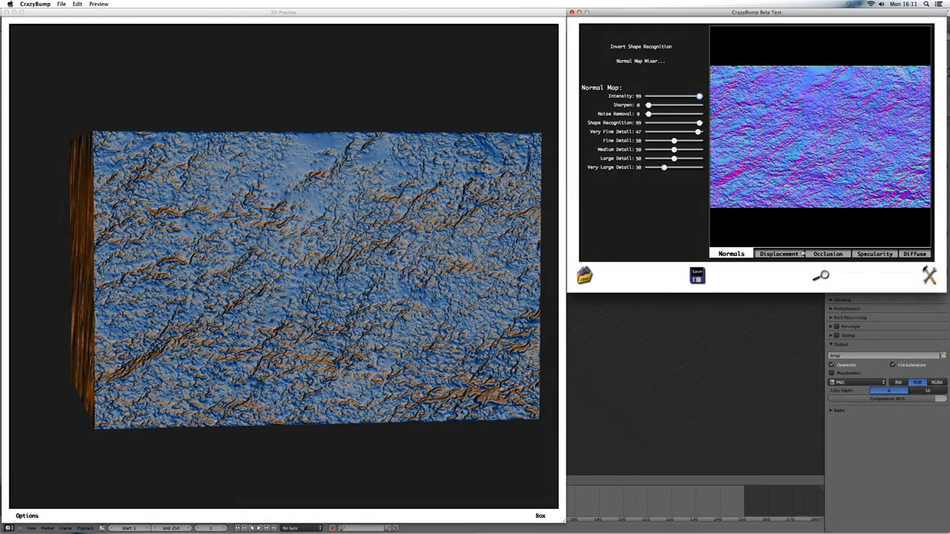
pyautogui.click(293, 197)
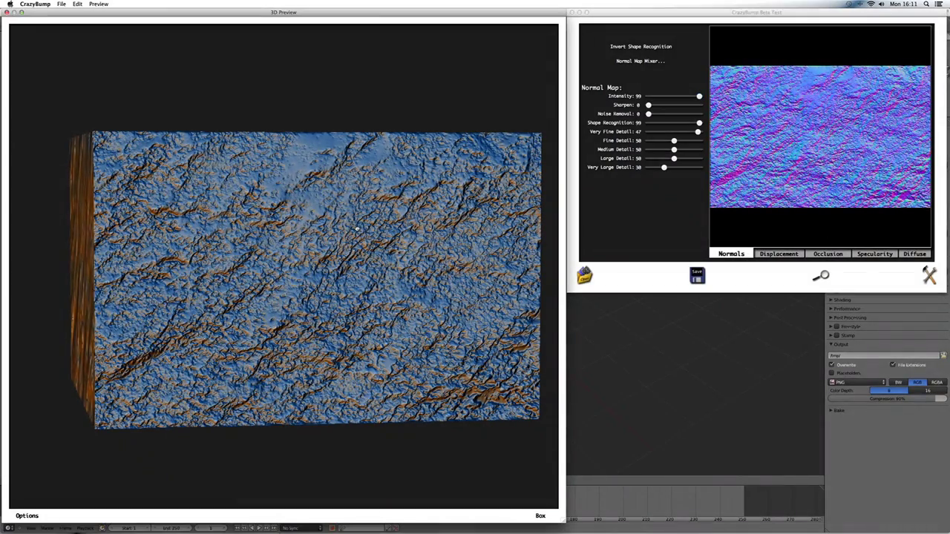
pyautogui.click(26, 514)
pyautogui.click(29, 479)
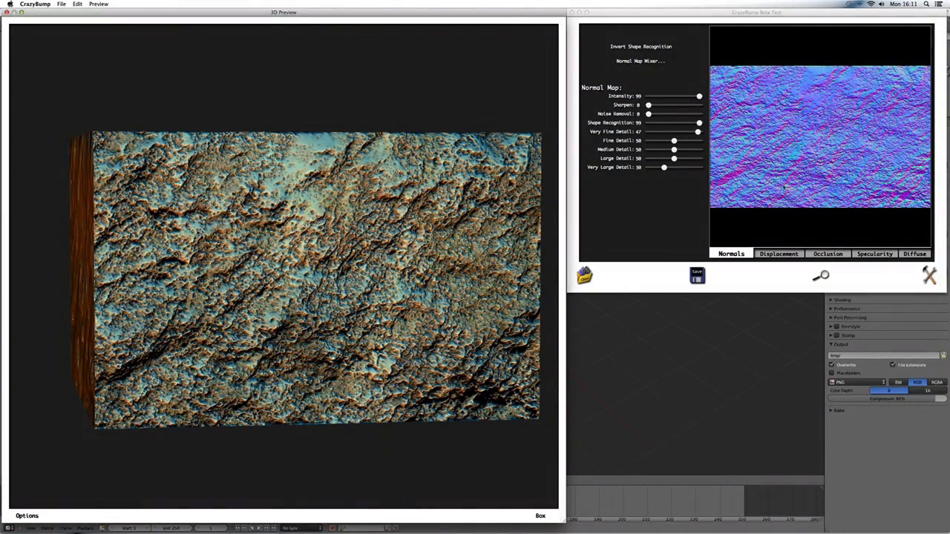
# Lower the displacement depth to 64.
pyautogui.click(774, 252)
pyautogui.click(776, 254)
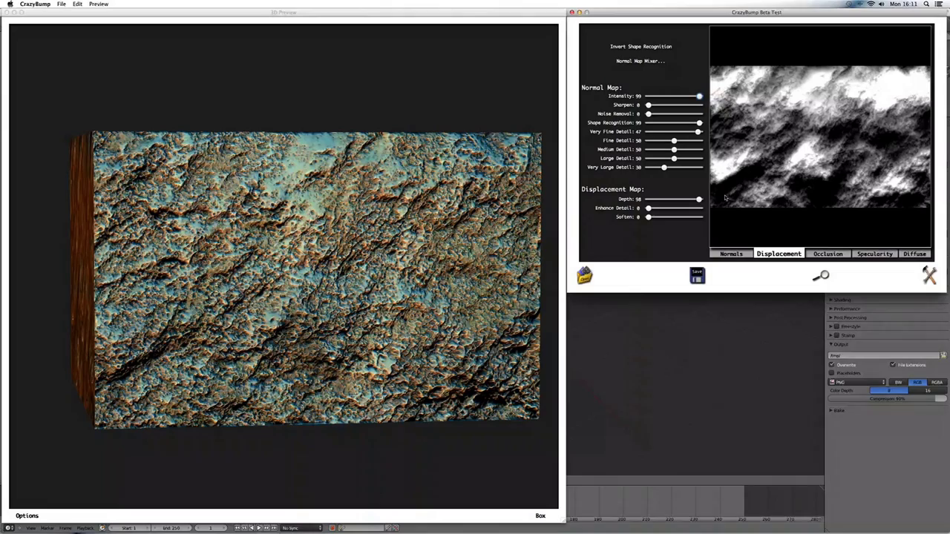
pyautogui.click(688, 200)
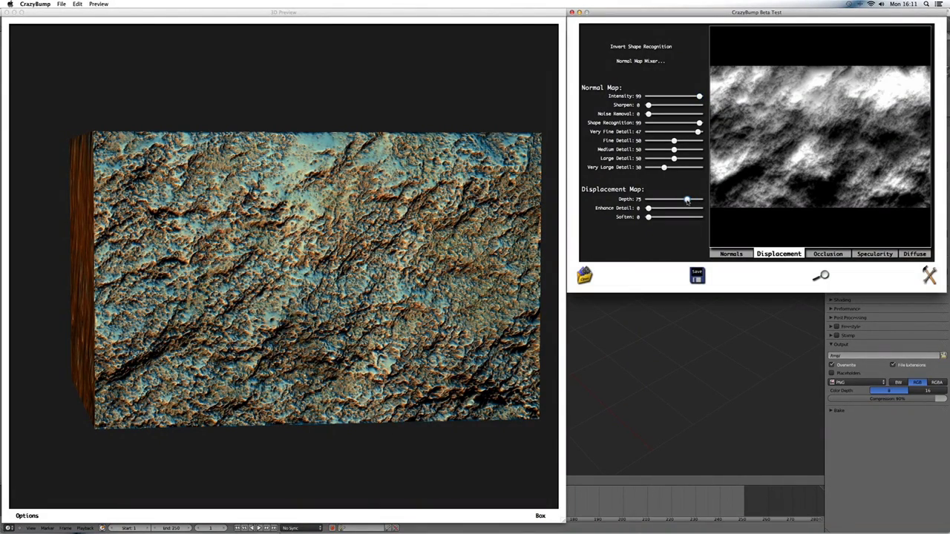
pyautogui.moveTo(687, 199); pyautogui.dragTo(681, 200)
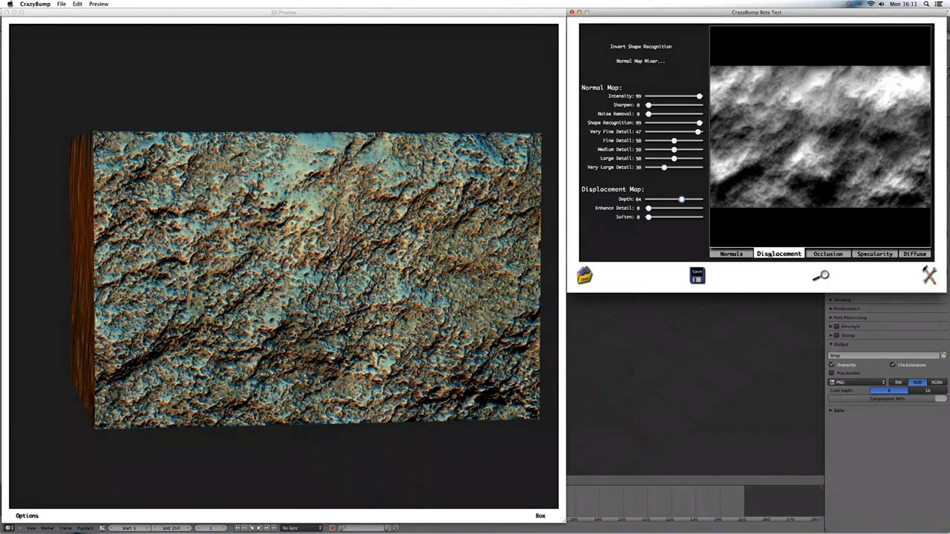
# Set normal Very Fine Detail to 27 and Very Large Detail to 65, then show the displacement map.
pyautogui.click(731, 255)
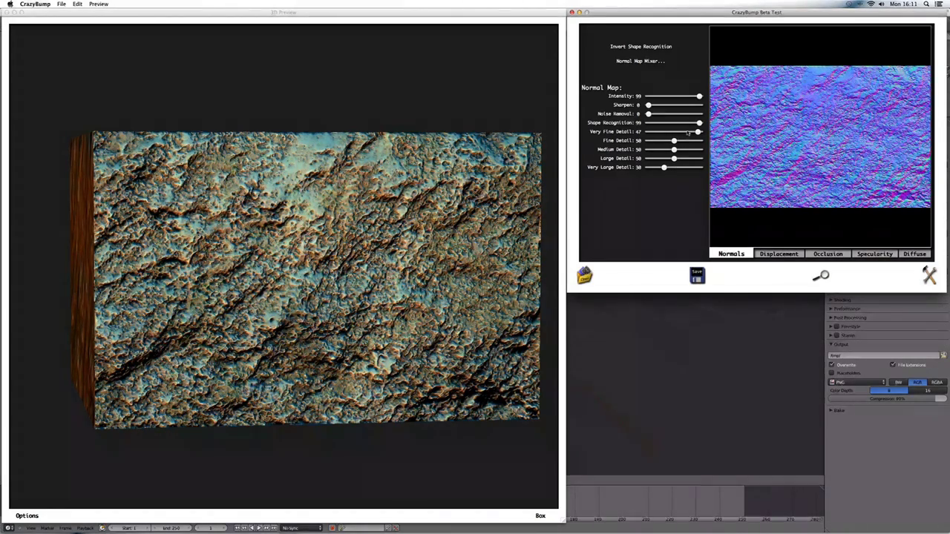
pyautogui.click(688, 131)
pyautogui.click(687, 167)
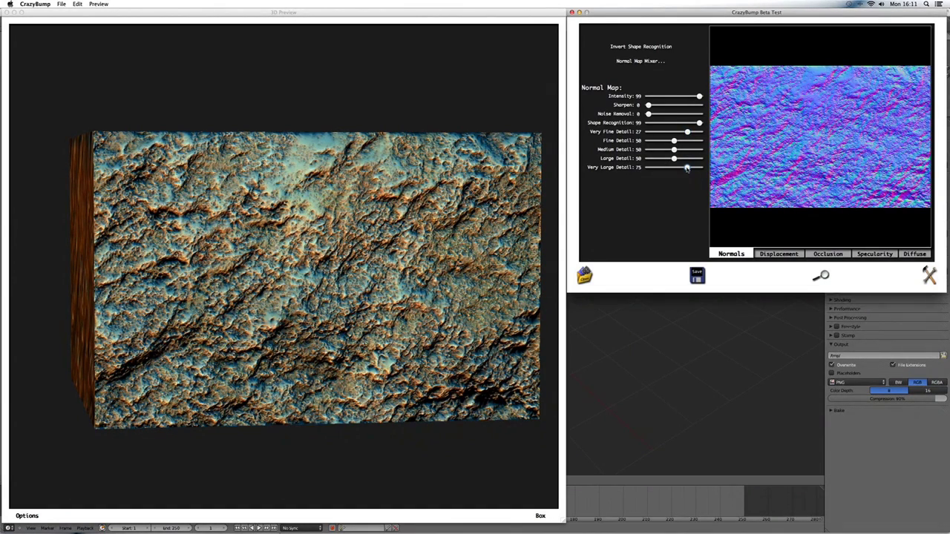
pyautogui.moveTo(687, 168); pyautogui.dragTo(682, 173)
pyautogui.click(827, 254)
pyautogui.click(767, 253)
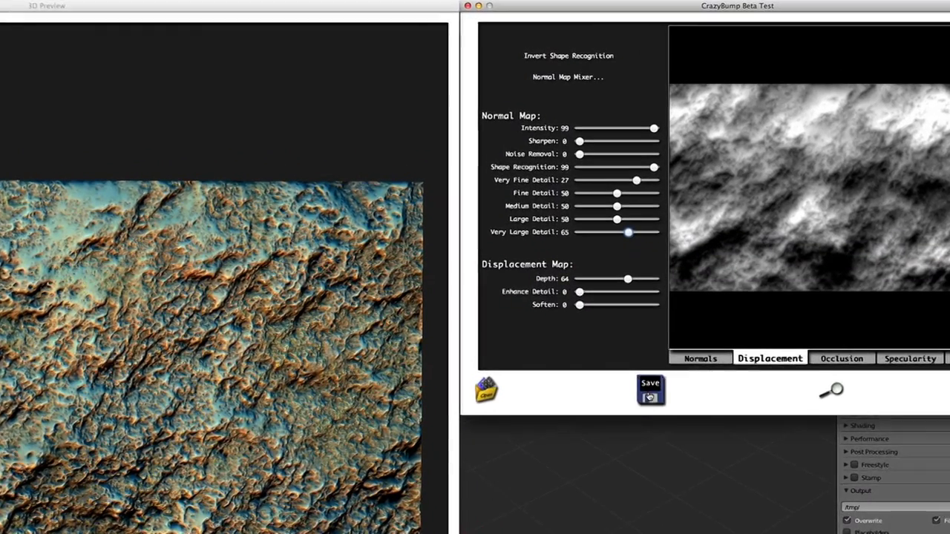
# Save the displacement map to the Desktop as rock texture 7_DISP.
pyautogui.click(650, 394)
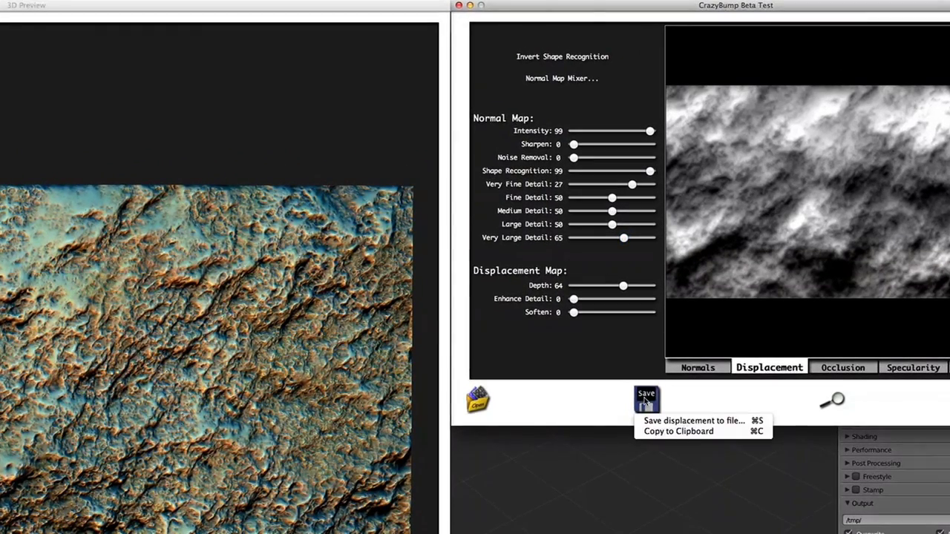
pyautogui.click(658, 410)
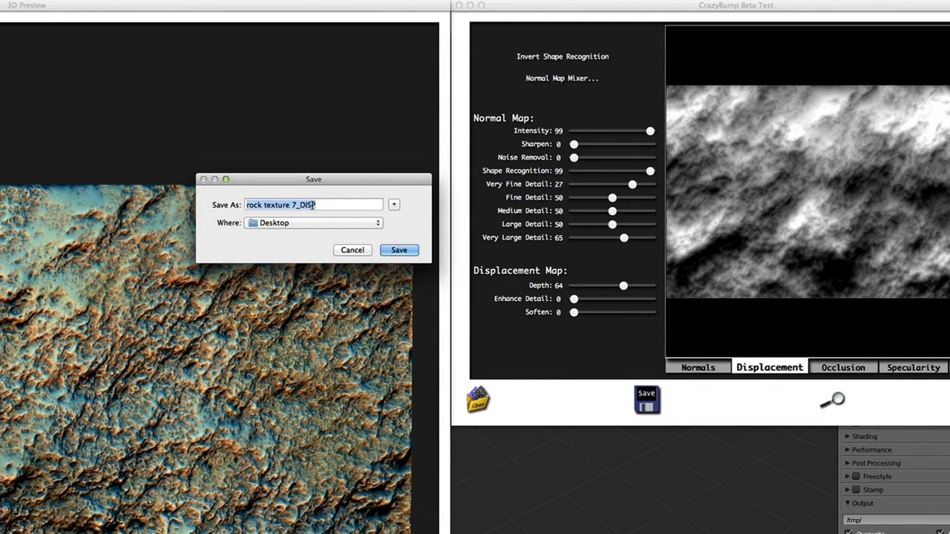
pyautogui.click(398, 250)
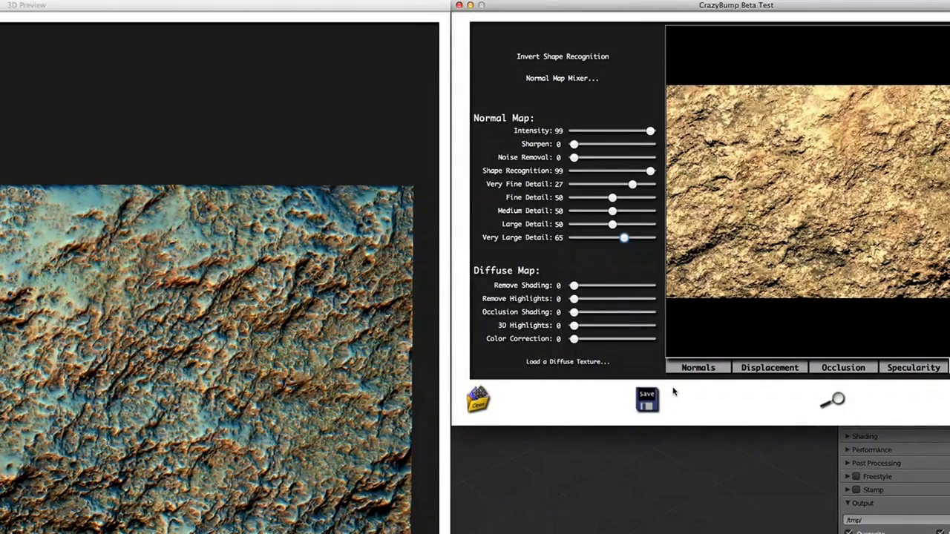
# Save the diffuse map as rock texture 7_COLOR and quit CrazyBump.
pyautogui.click(644, 399)
pyautogui.click(648, 420)
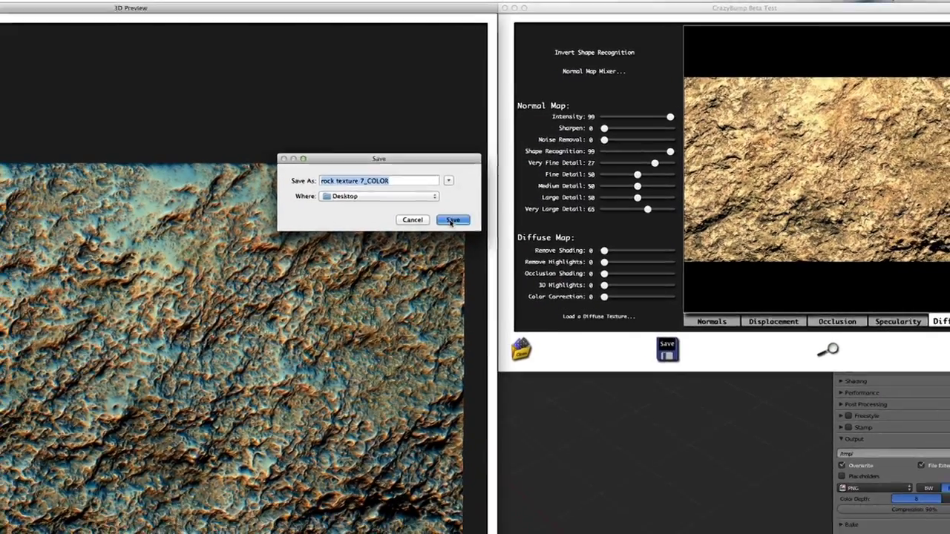
pyautogui.click(399, 250)
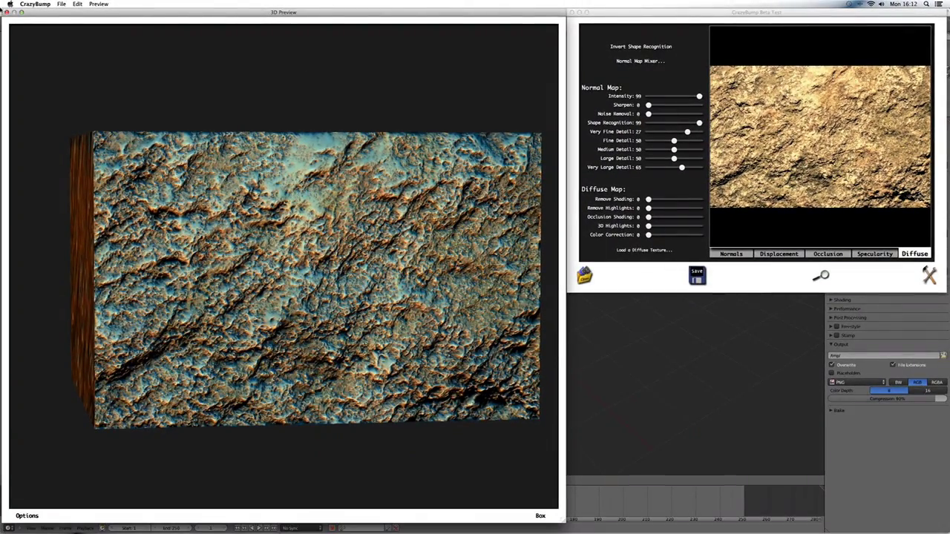
pyautogui.click(32, 5)
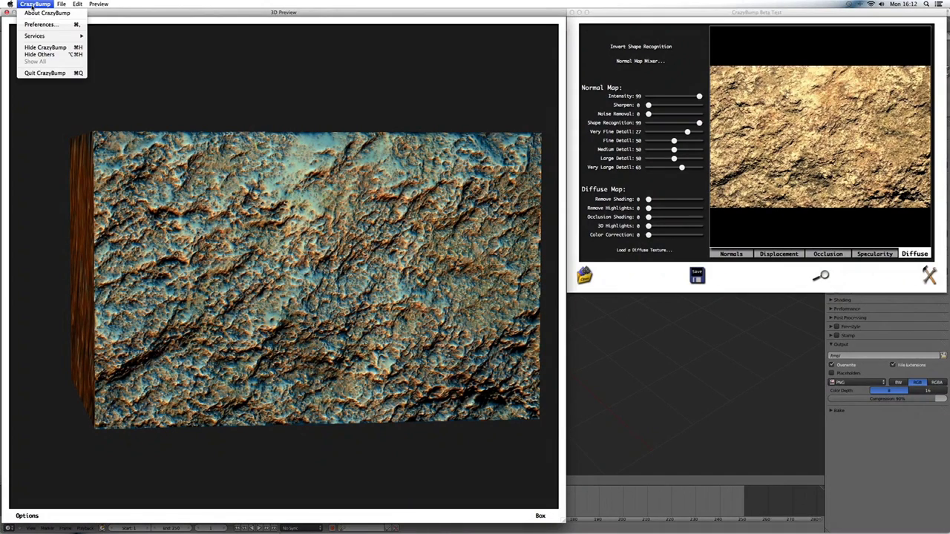
pyautogui.click(43, 73)
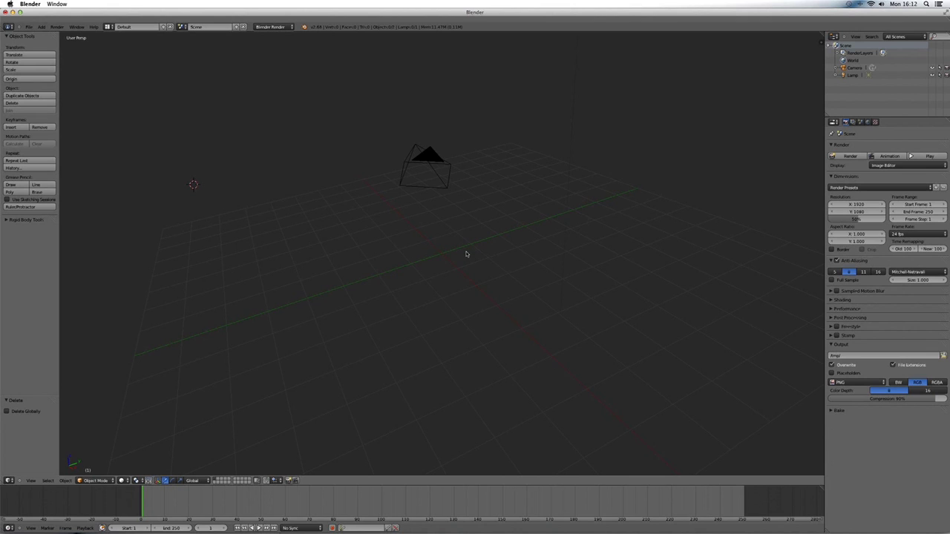
pyautogui.scroll(4, 466, 254)
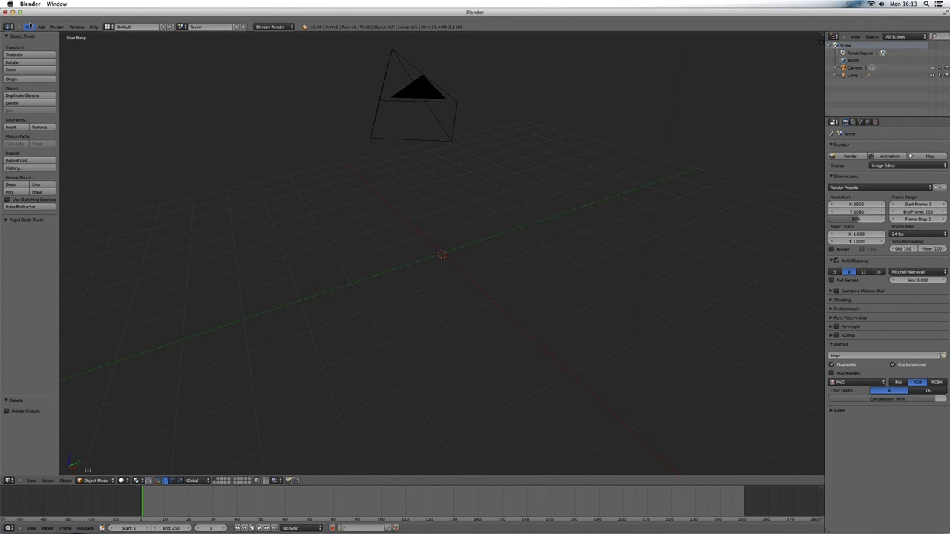
# In User Preferences > Addons, search 'image' and enable Import-Export: Import Images as Planes.
pyautogui.click(28, 26)
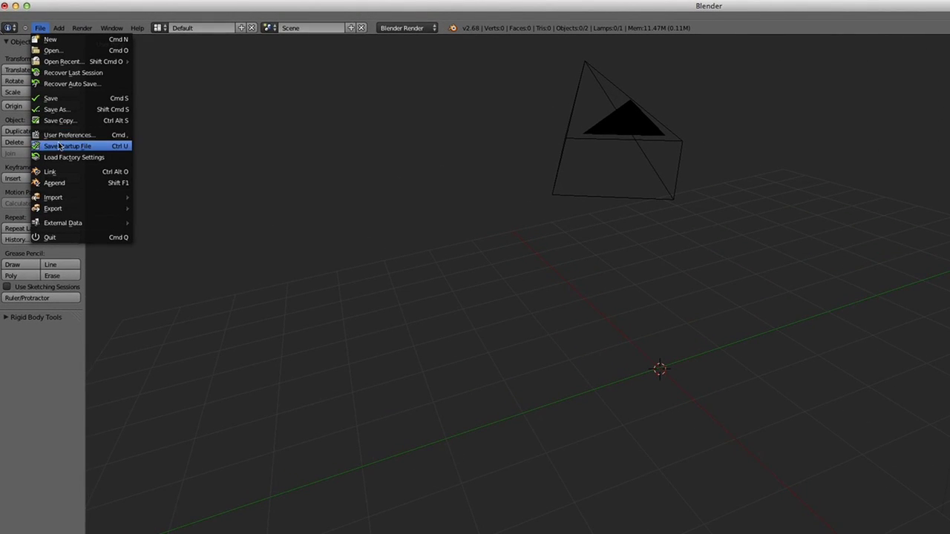
pyautogui.click(61, 135)
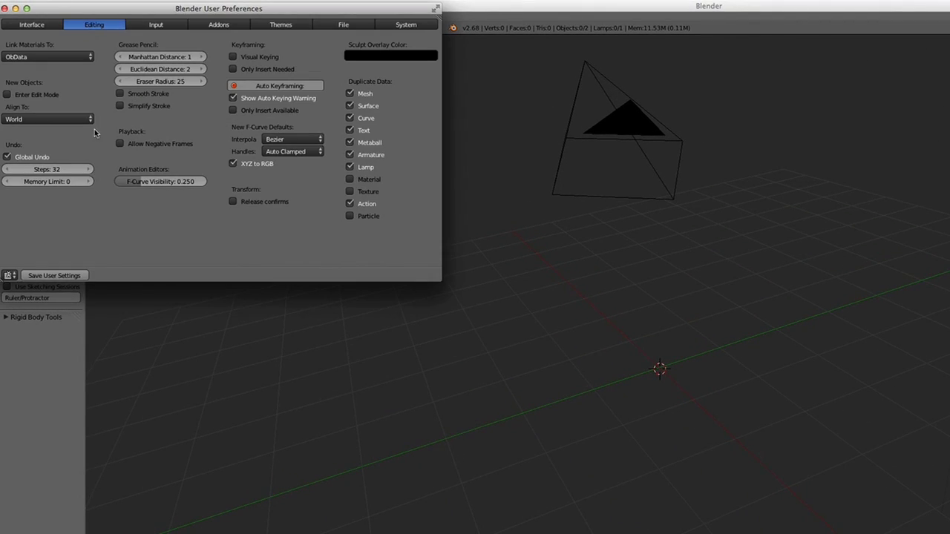
pyautogui.click(227, 25)
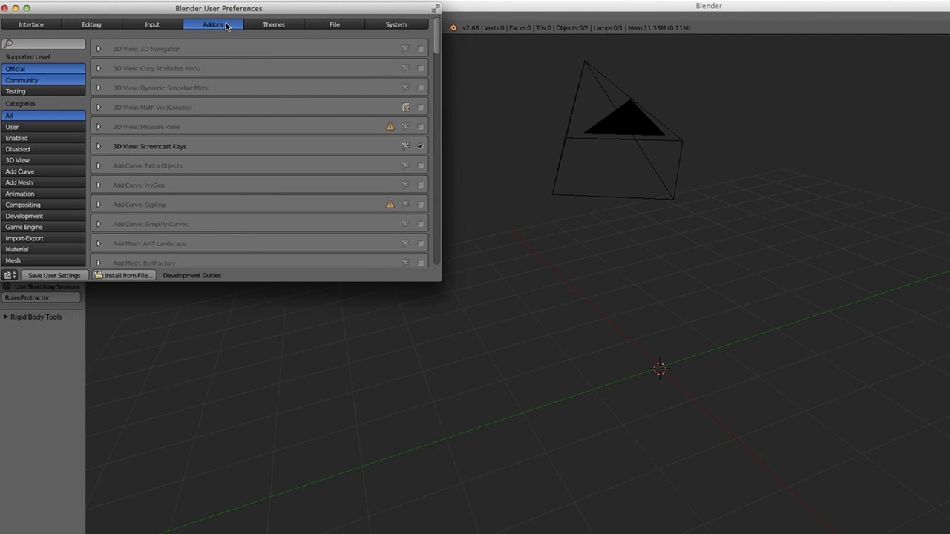
pyautogui.click(57, 43)
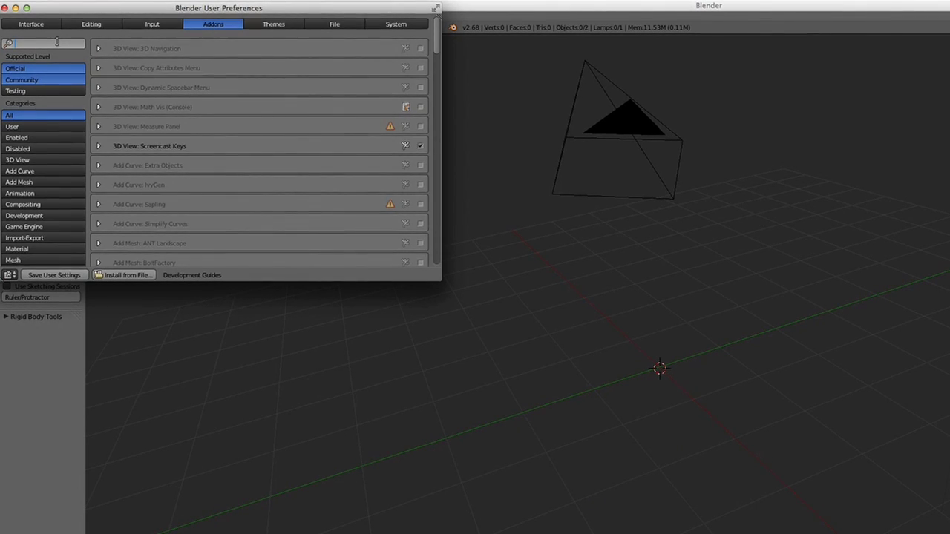
pyautogui.write('image')
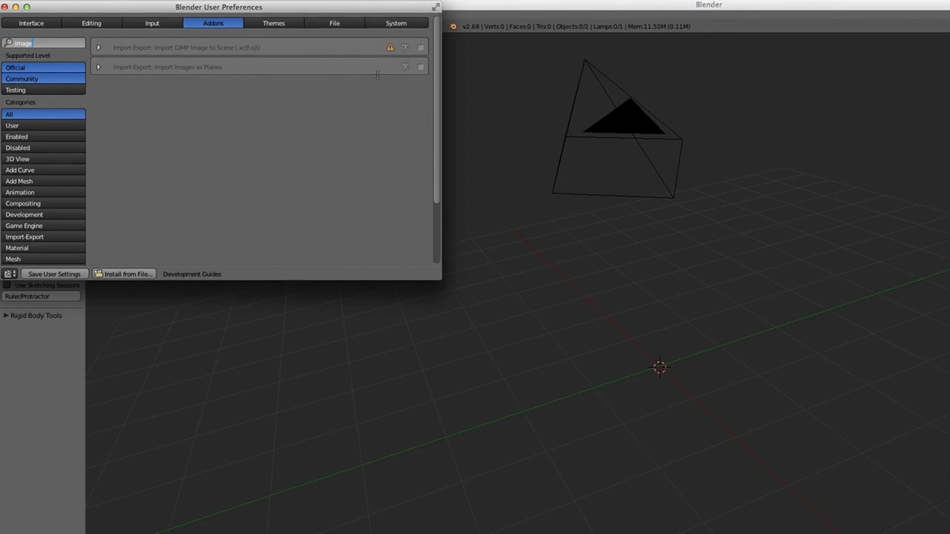
pyautogui.click(421, 70)
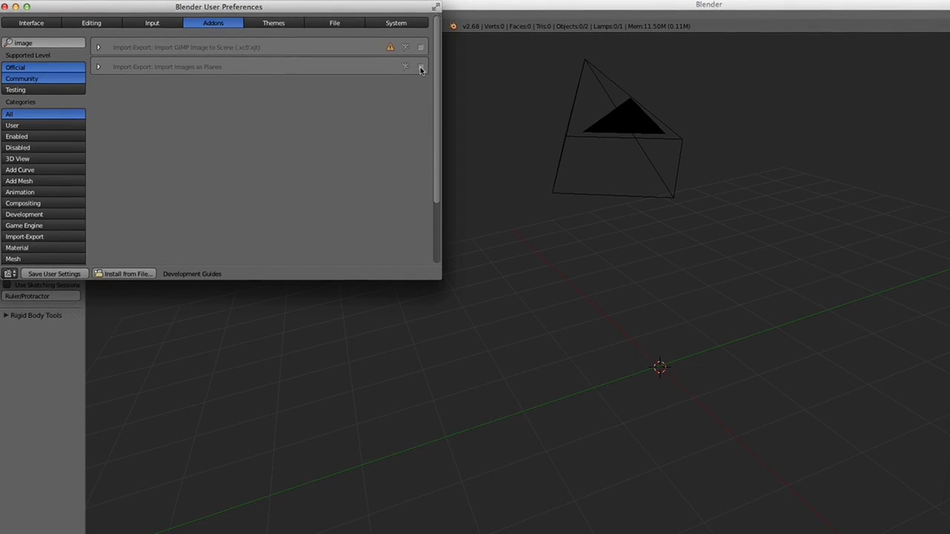
pyautogui.click(421, 68)
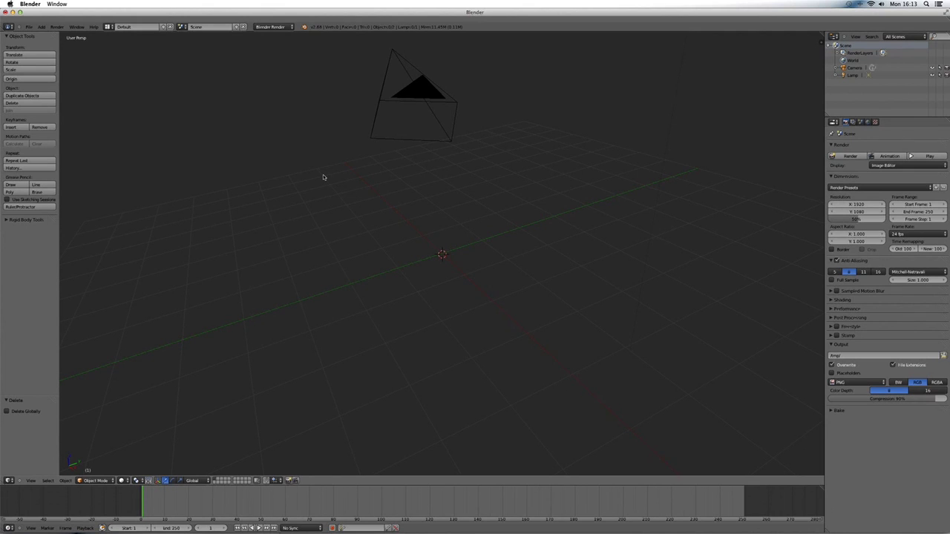
# Import rock texture 7_COLOR.png from the Desktop via Add > Mesh > Images as Planes.
pyautogui.click(42, 26)
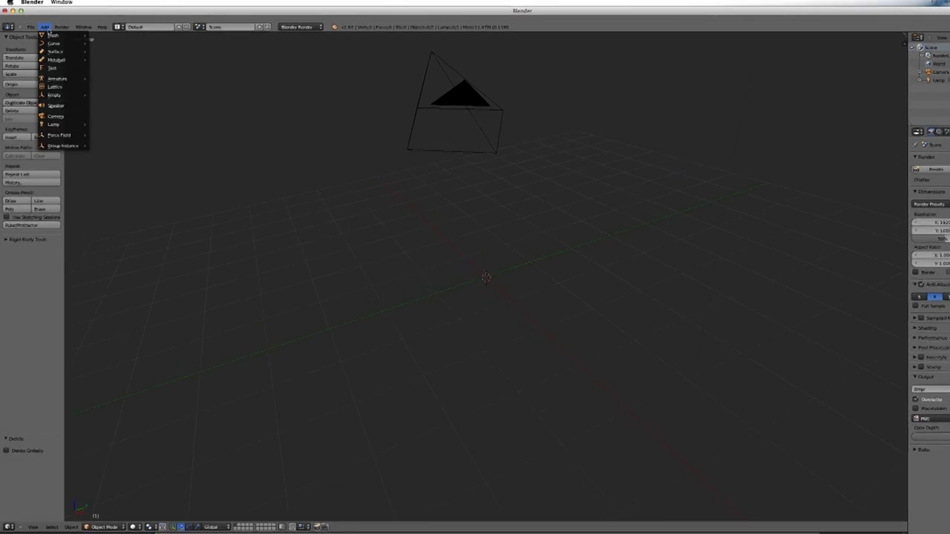
pyautogui.moveTo(74, 34)
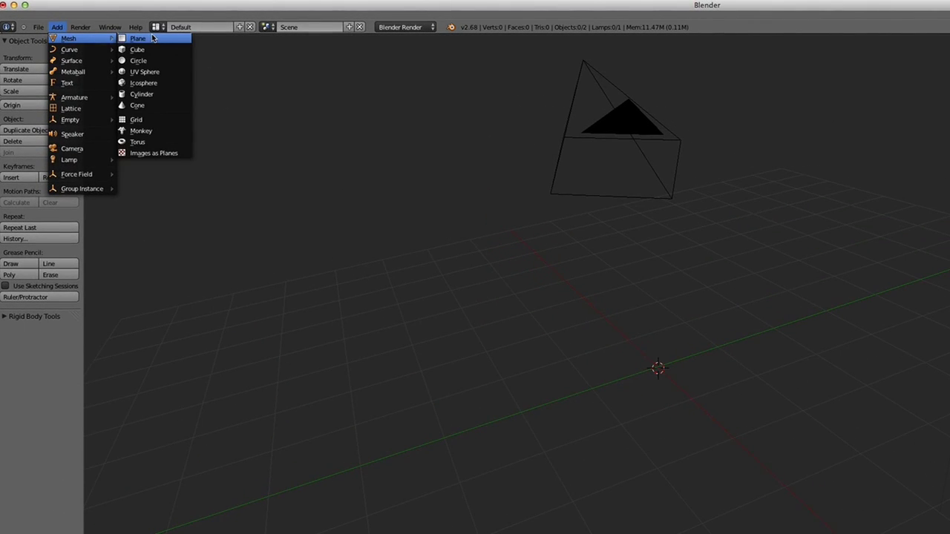
pyautogui.click(154, 153)
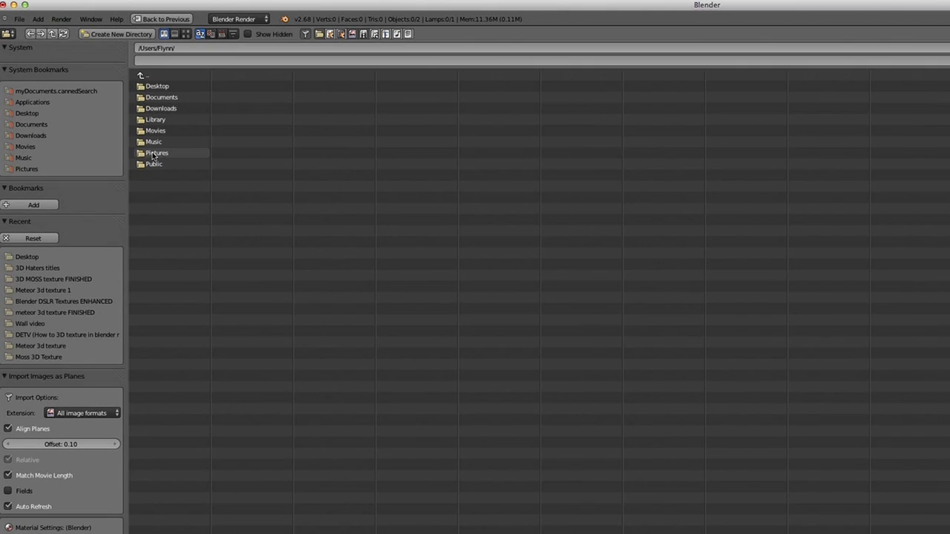
pyautogui.click(32, 113)
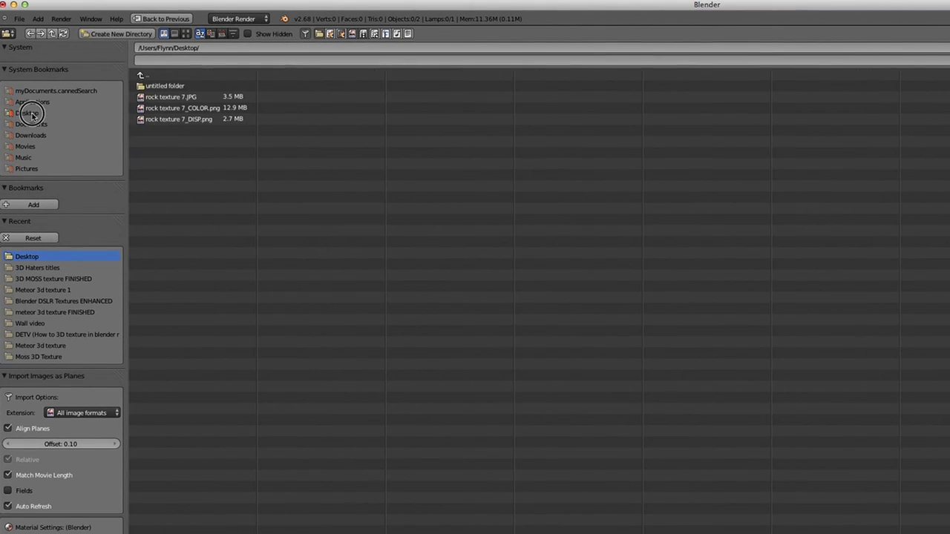
pyautogui.click(181, 111)
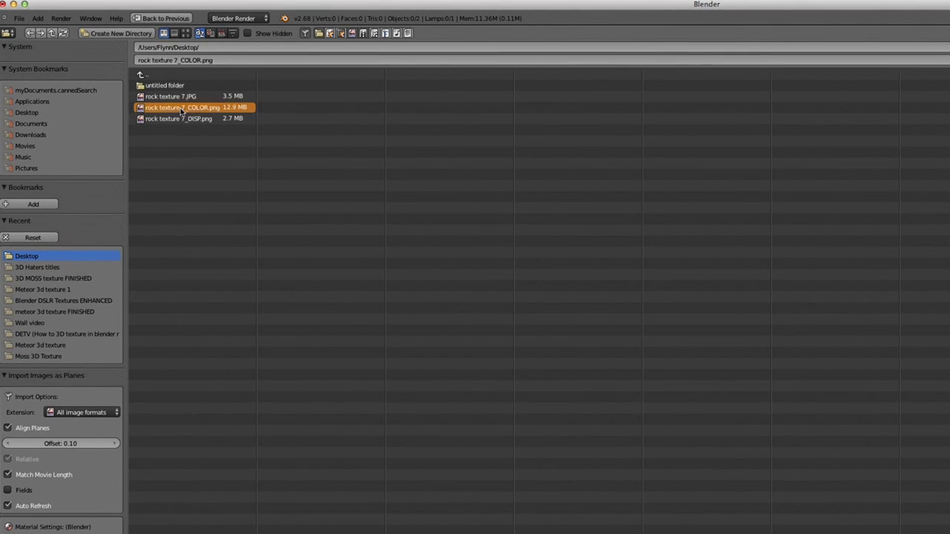
pyautogui.click(186, 33)
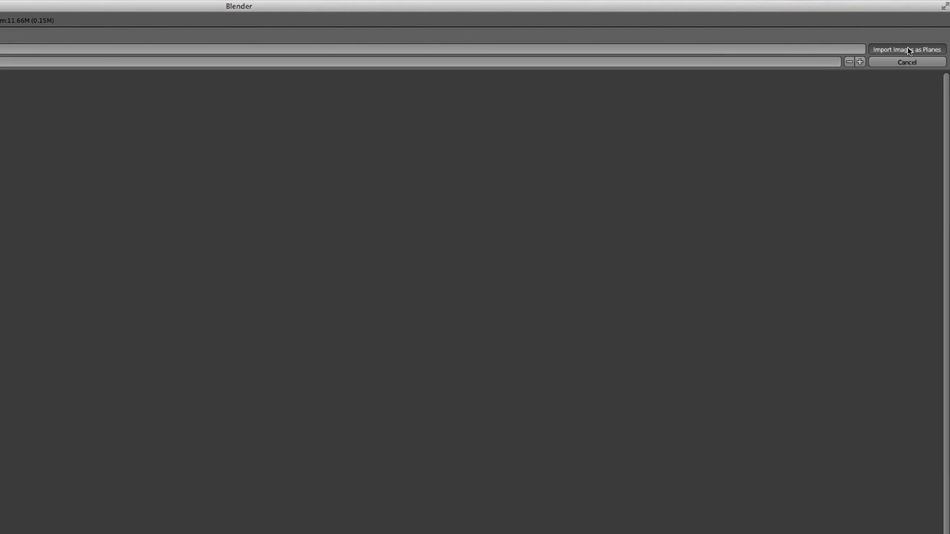
pyautogui.click(909, 50)
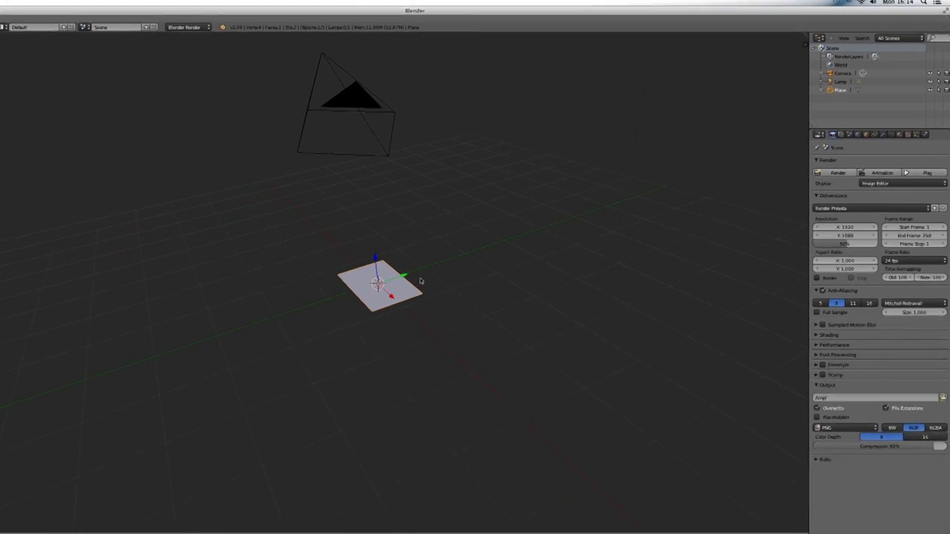
pyautogui.scroll(4, 420, 280)
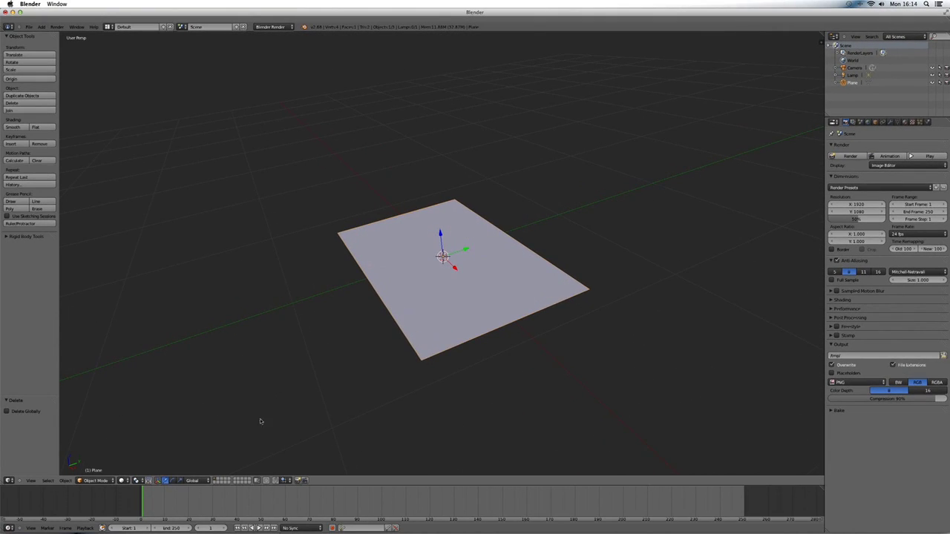
pyautogui.click(123, 481)
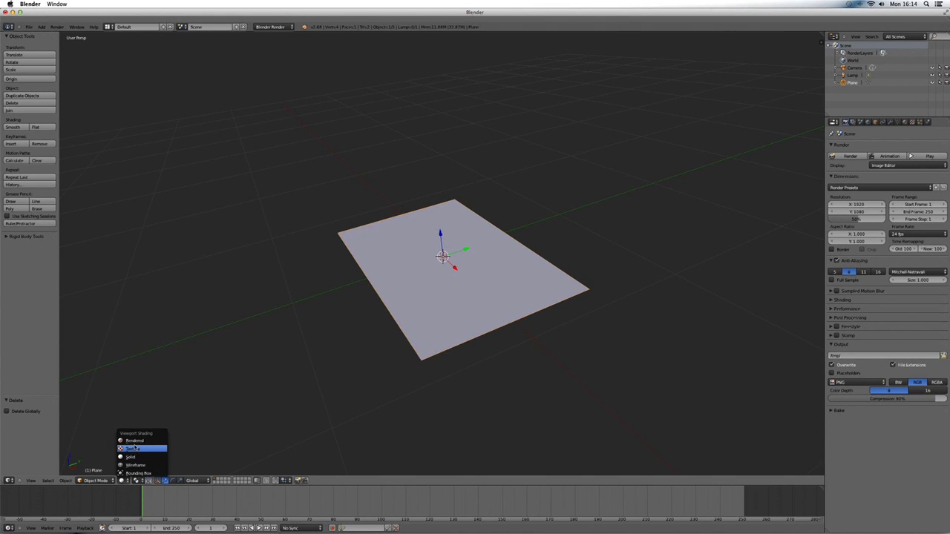
pyautogui.click(134, 449)
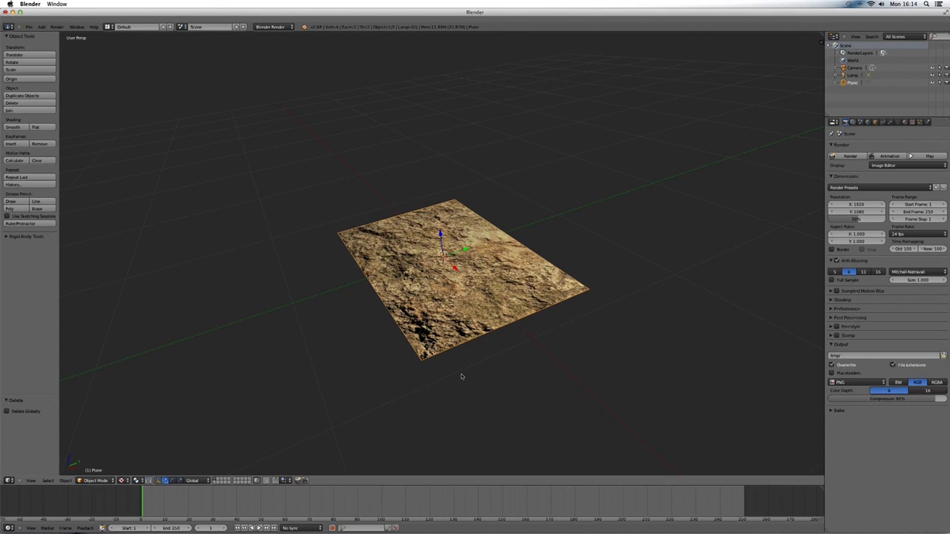
pyautogui.hscroll(-5, 461, 376)
pyautogui.scroll(5, 460, 376)
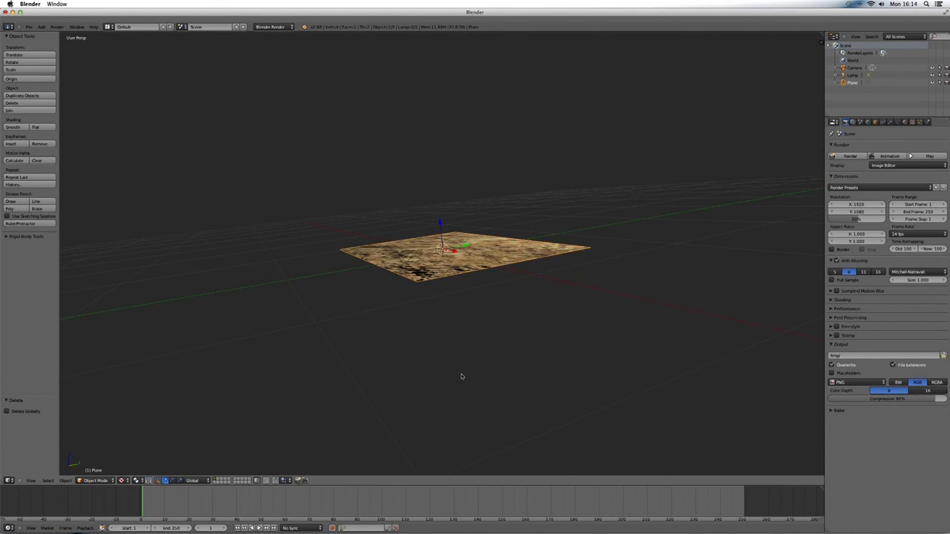
pyautogui.scroll(-5, 461, 376)
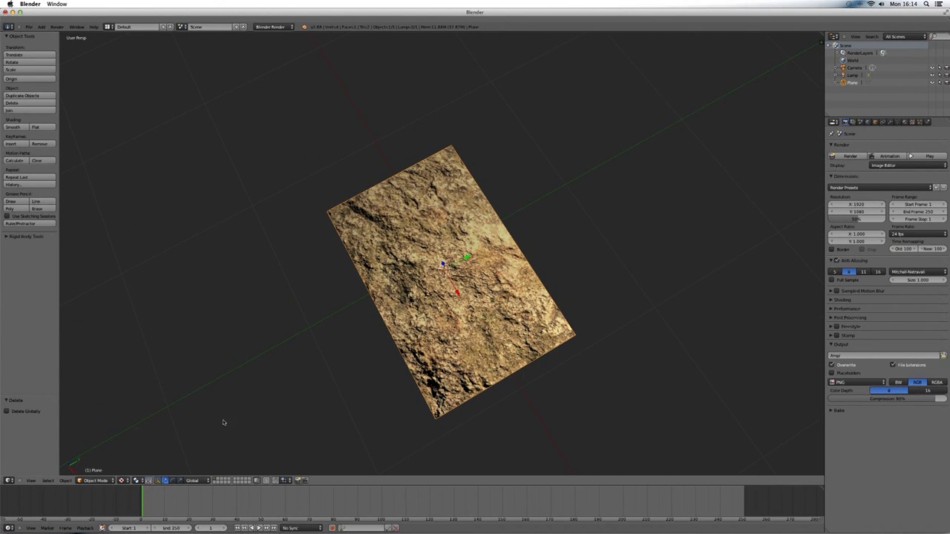
pyautogui.click(123, 480)
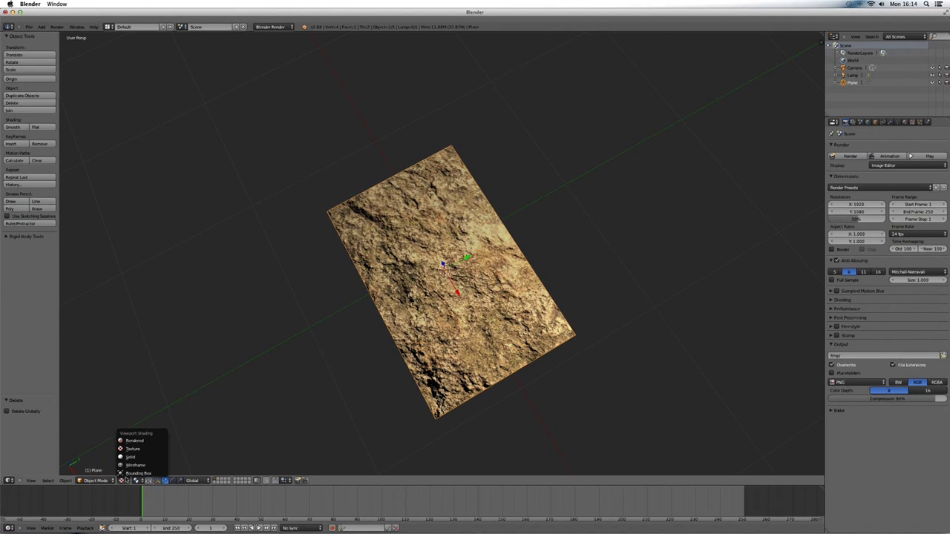
pyautogui.click(130, 458)
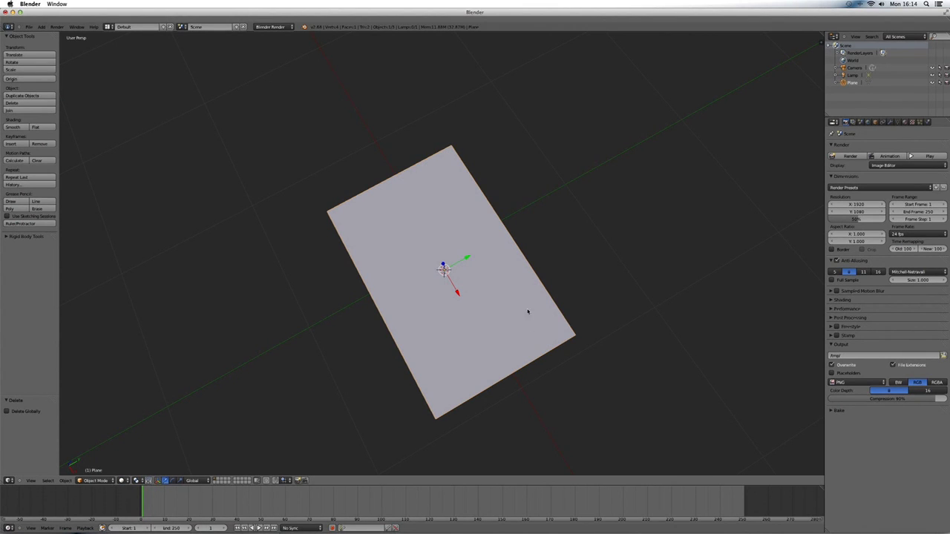
# In Edit Mode, subdivide the plane's mesh with Number of Cuts set to 30.
pyautogui.scroll(2, 516, 215)
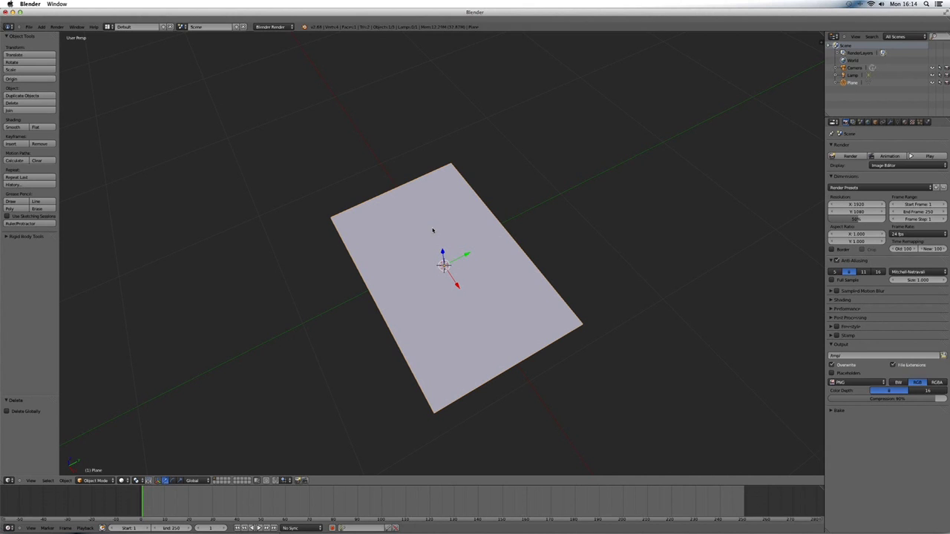
pyautogui.press('Tab')
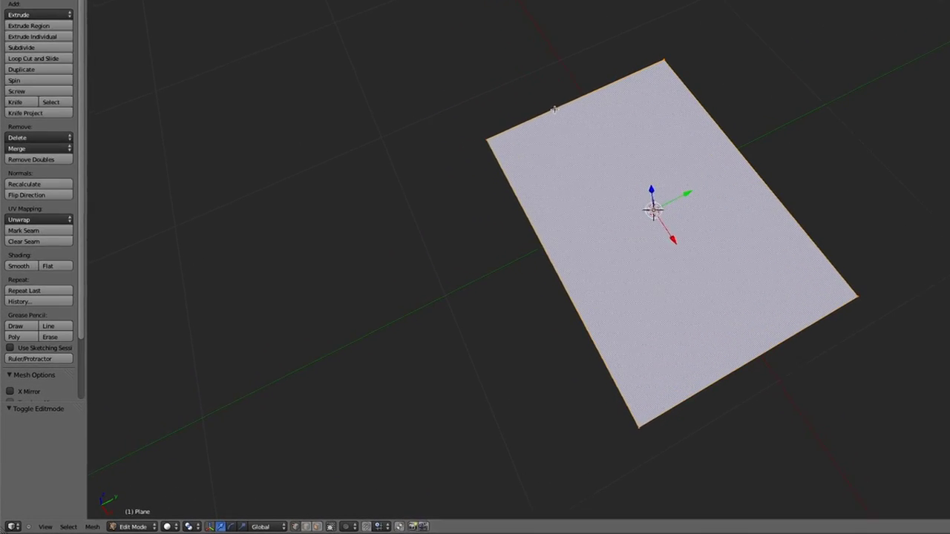
pyautogui.press('w')
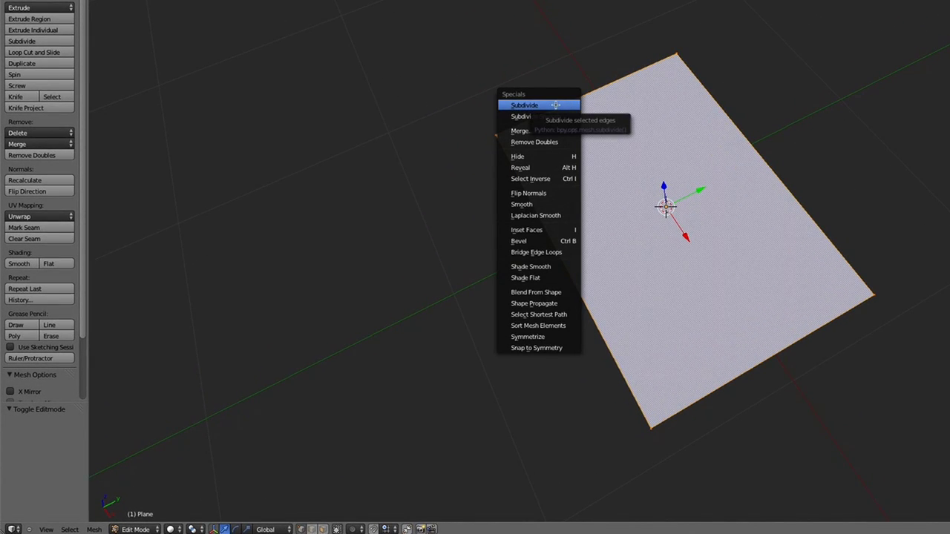
pyautogui.click(553, 106)
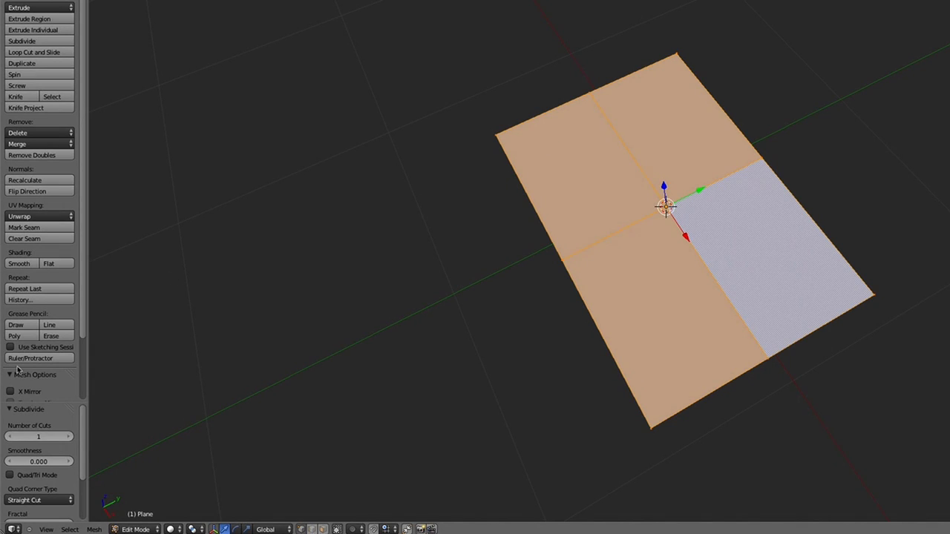
pyautogui.click(49, 438)
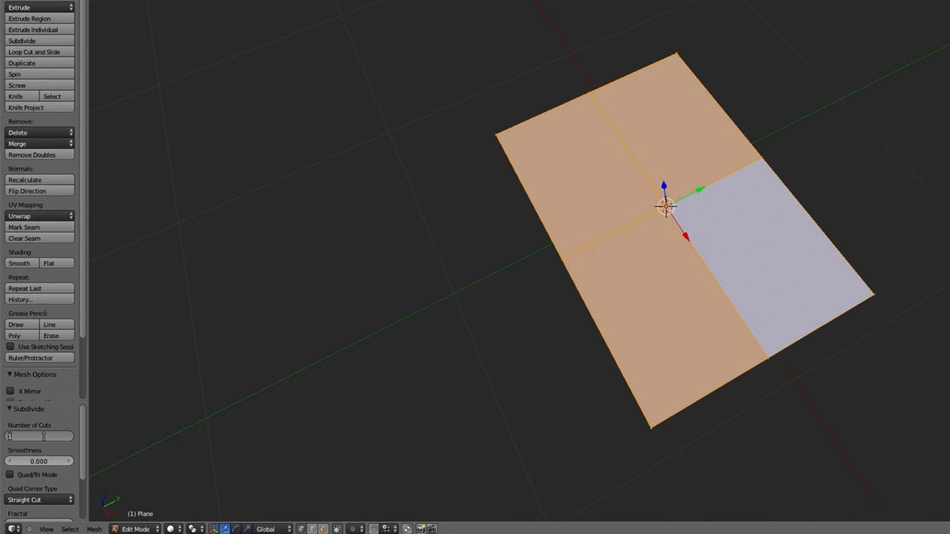
pyautogui.write('30')
pyautogui.press('Return')
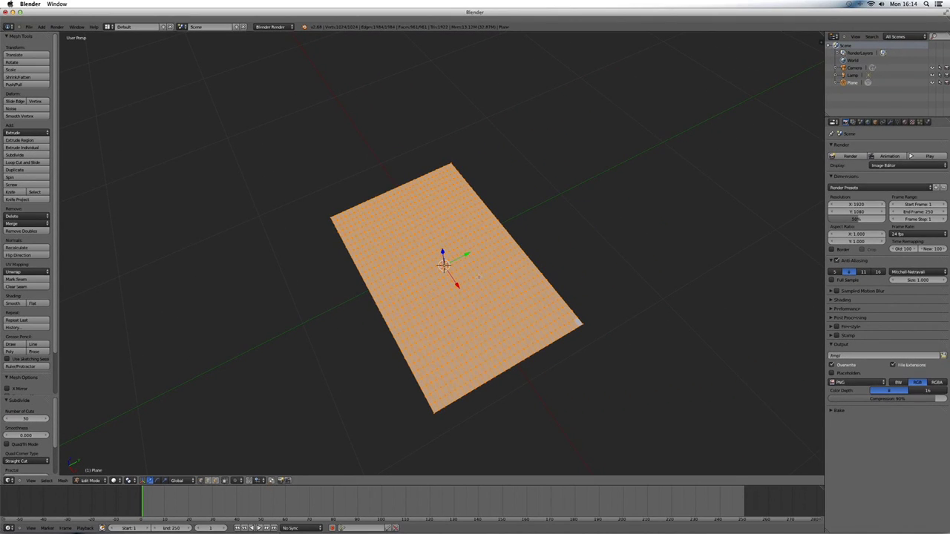
pyautogui.scroll(5, 426, 250)
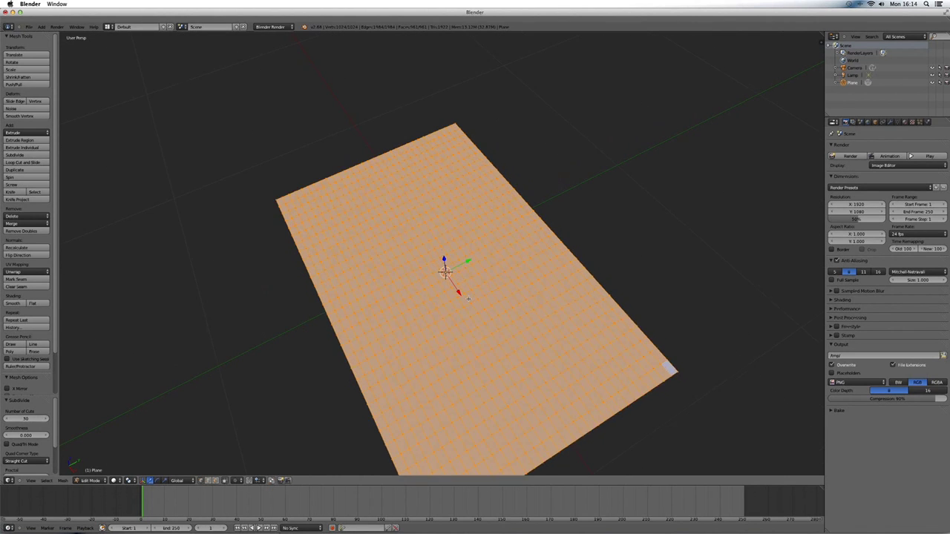
pyautogui.scroll(5, 468, 299)
pyautogui.scroll(-6, 468, 299)
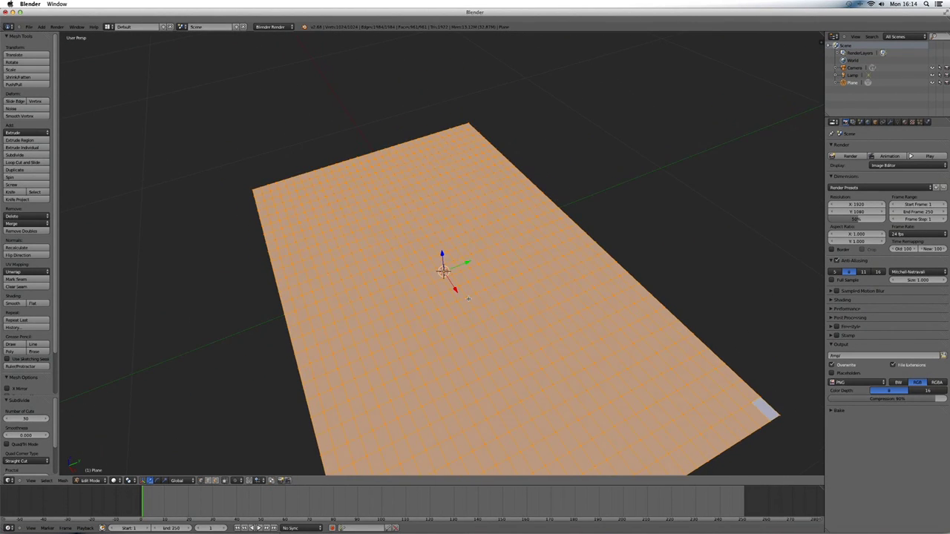
pyautogui.scroll(-4, 469, 298)
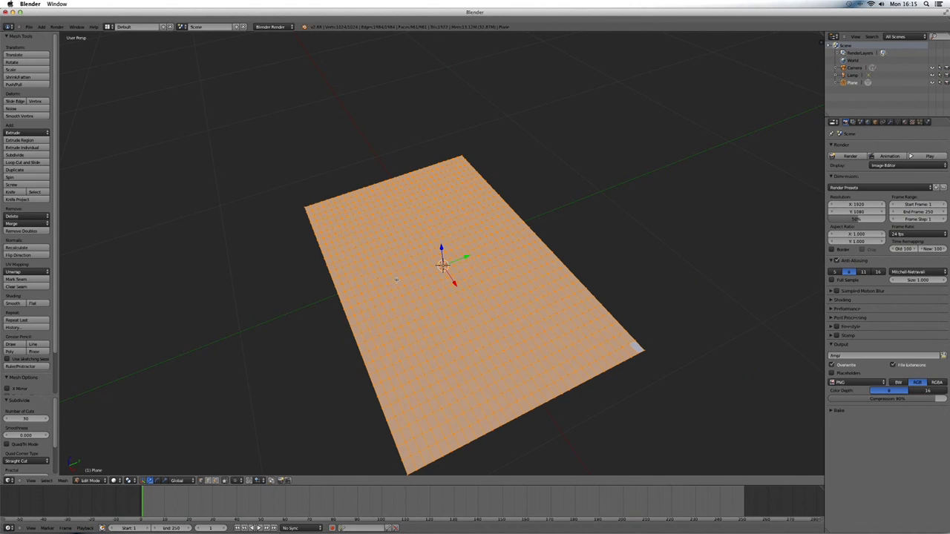
# Add a Subdivision Surface modifier at viewport level 5, then a Displace modifier below it.
pyautogui.press('Tab')
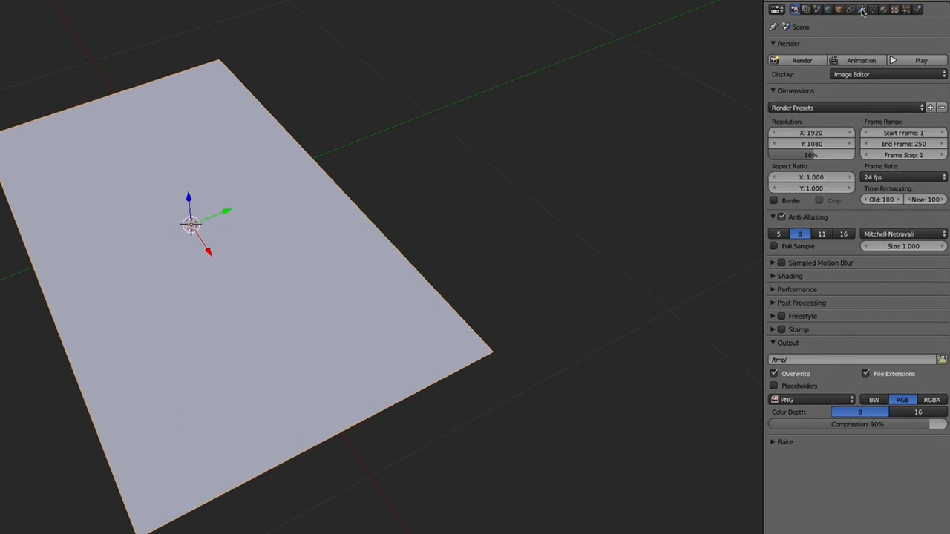
pyautogui.click(863, 9)
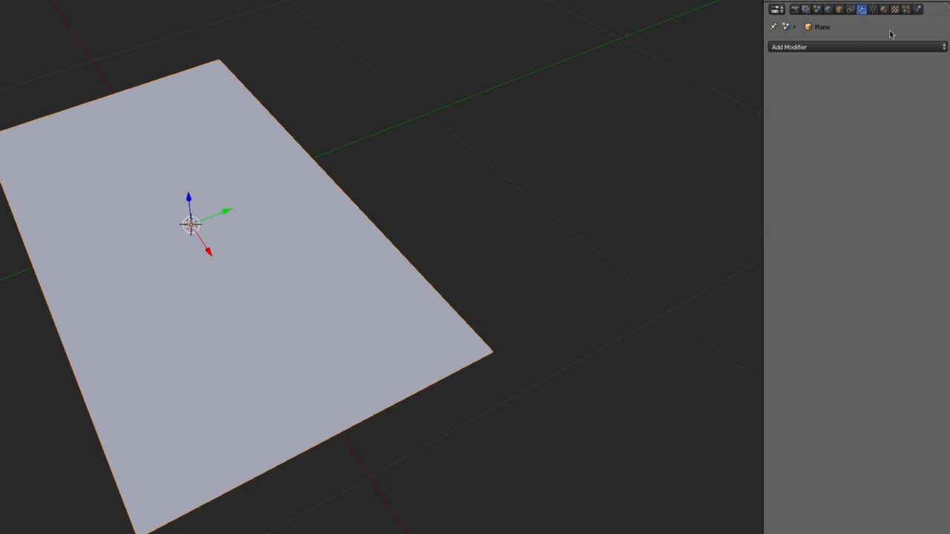
pyautogui.click(871, 46)
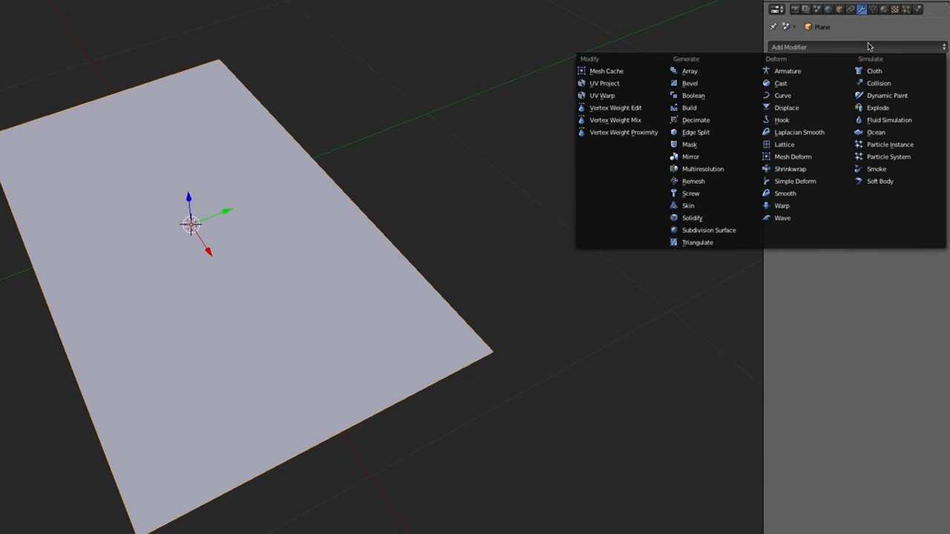
pyautogui.click(705, 232)
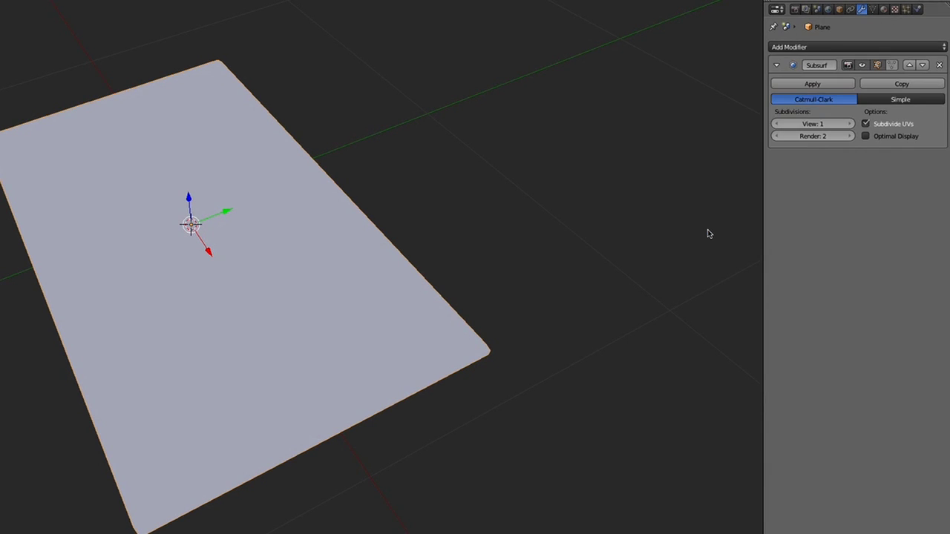
pyautogui.click(847, 125)
pyautogui.click(847, 125)
pyautogui.click(846, 124)
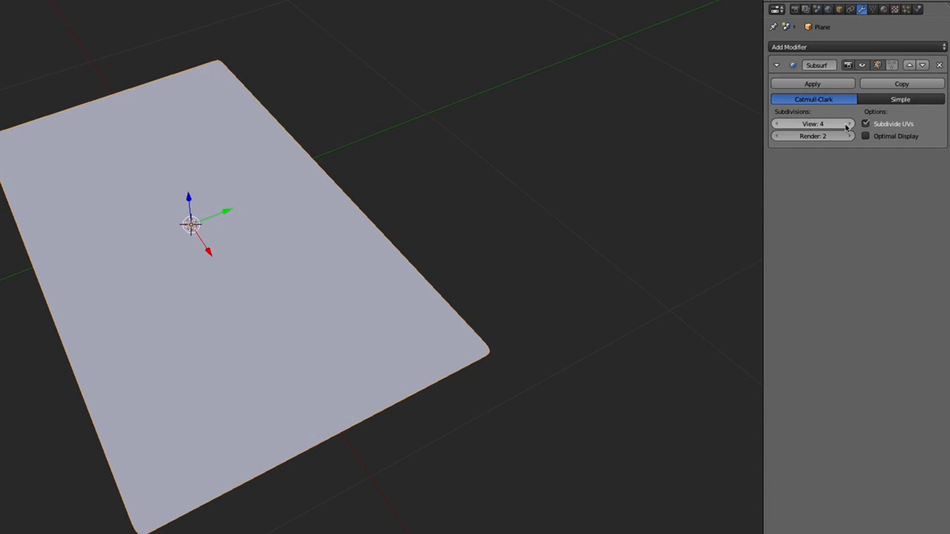
pyautogui.click(847, 125)
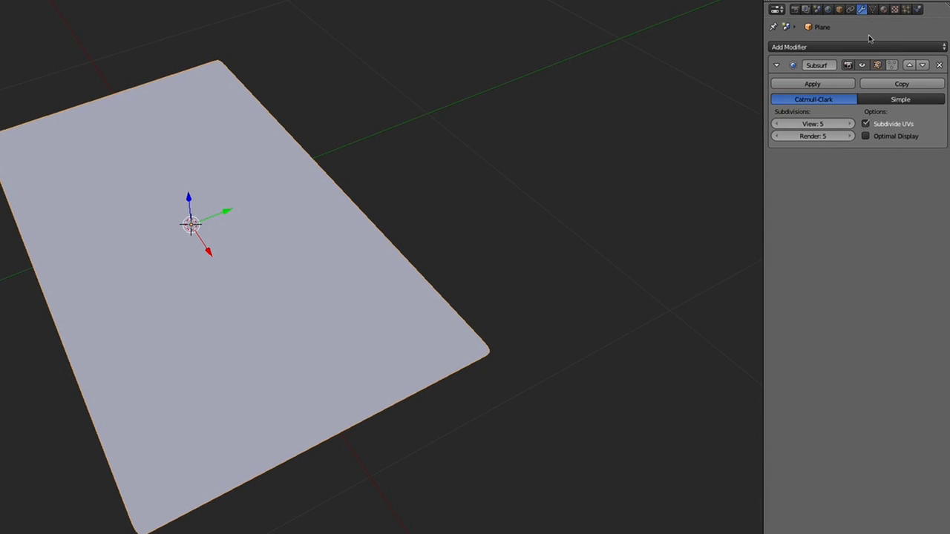
pyautogui.click(862, 47)
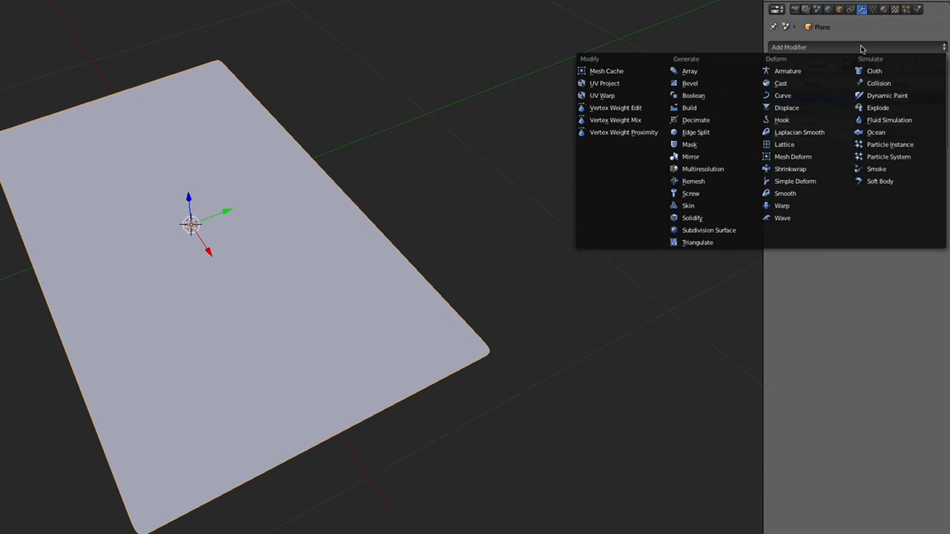
pyautogui.click(832, 110)
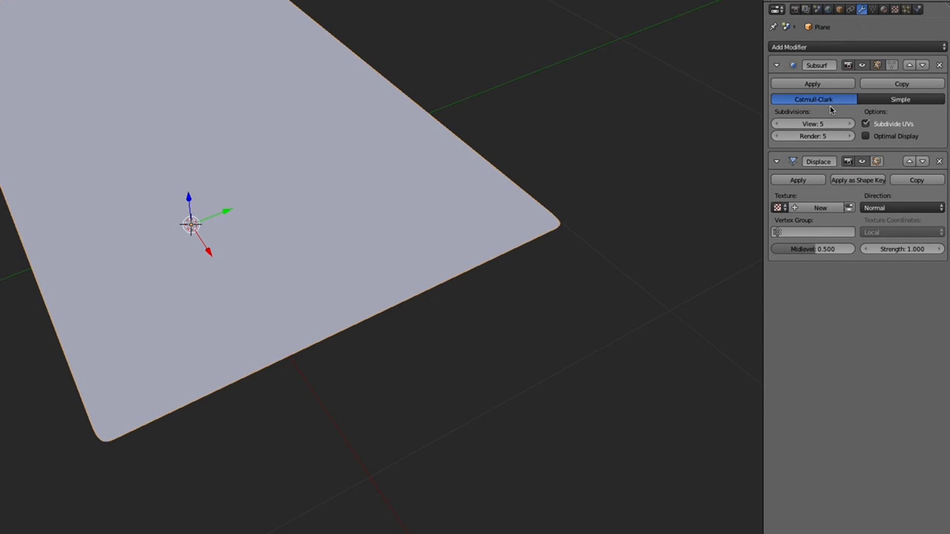
# Add a second material slot to the plane holding a new material.
pyautogui.click(883, 9)
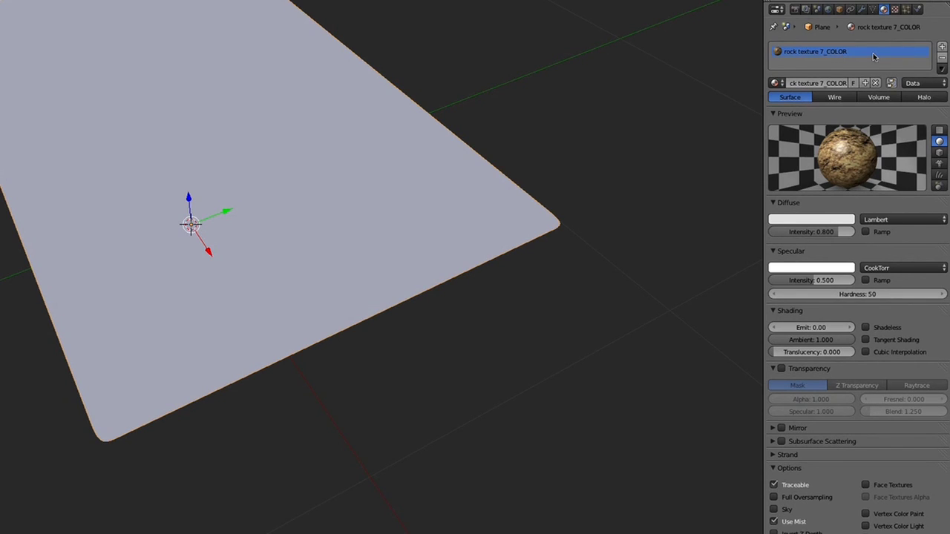
pyautogui.click(943, 46)
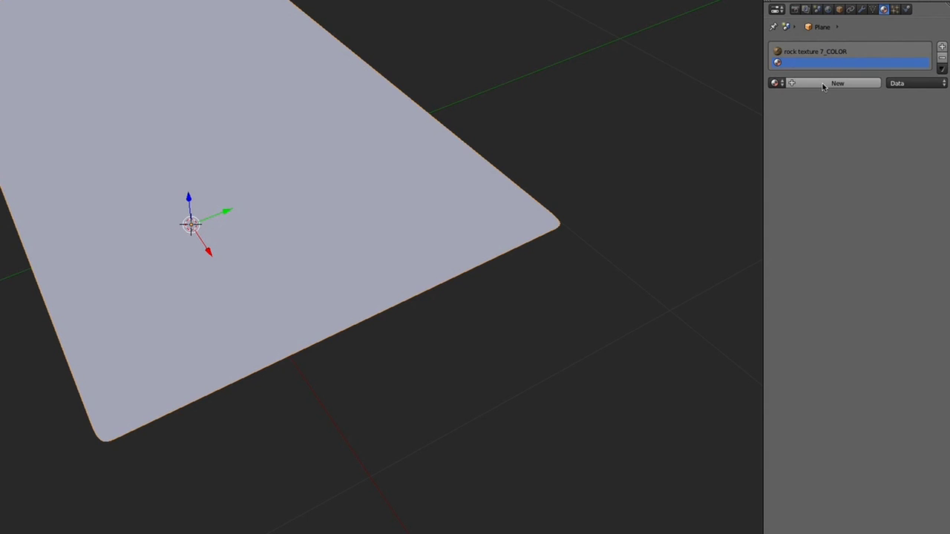
pyautogui.click(823, 84)
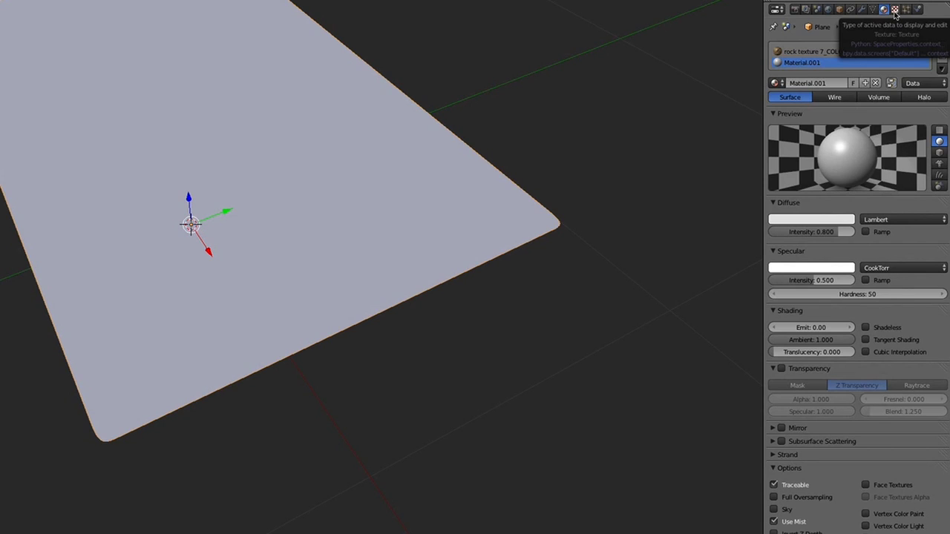
# Create a new Image or Movie texture for that material and bring up its image file browser.
pyautogui.click(896, 10)
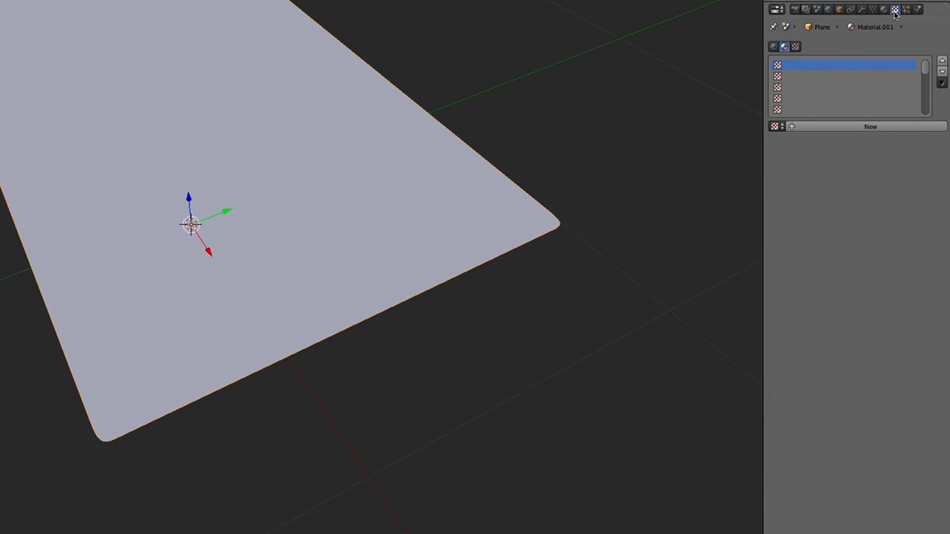
pyautogui.click(834, 129)
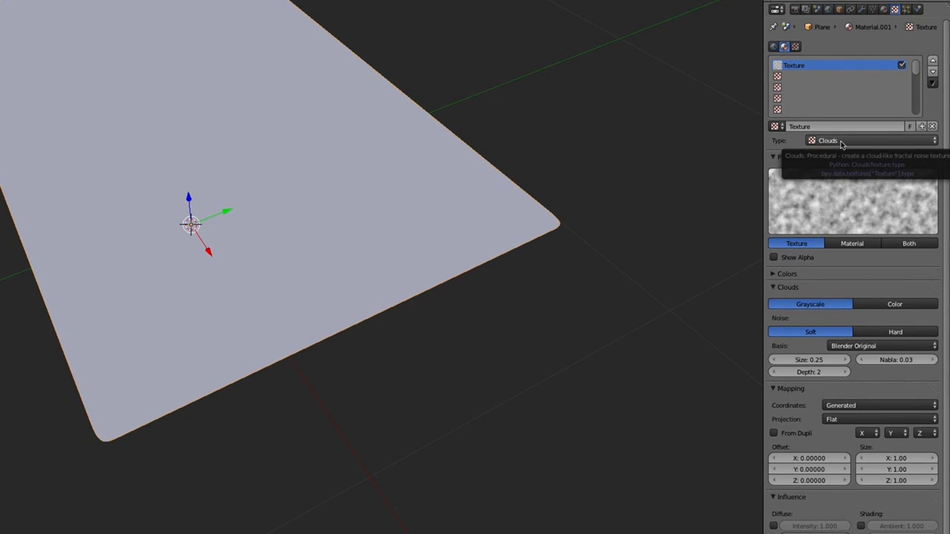
pyautogui.click(841, 143)
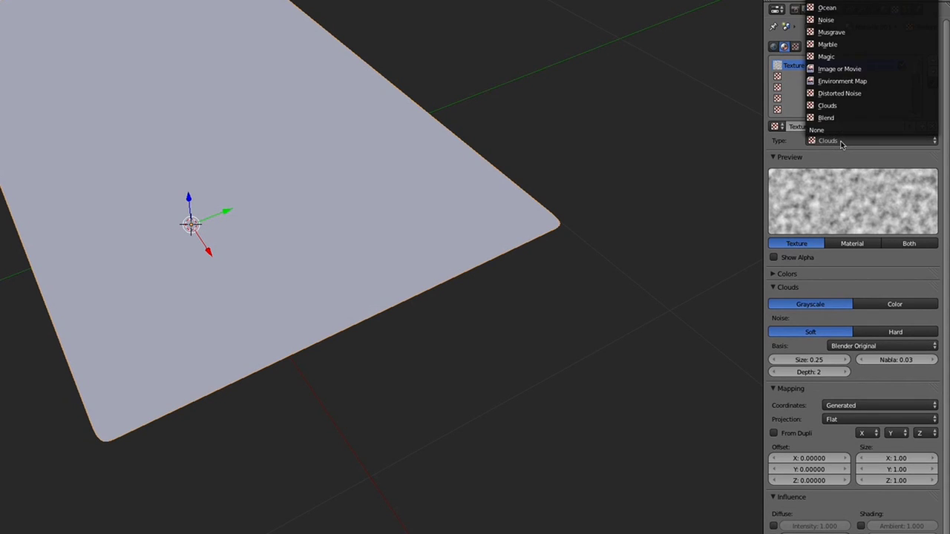
pyautogui.click(853, 68)
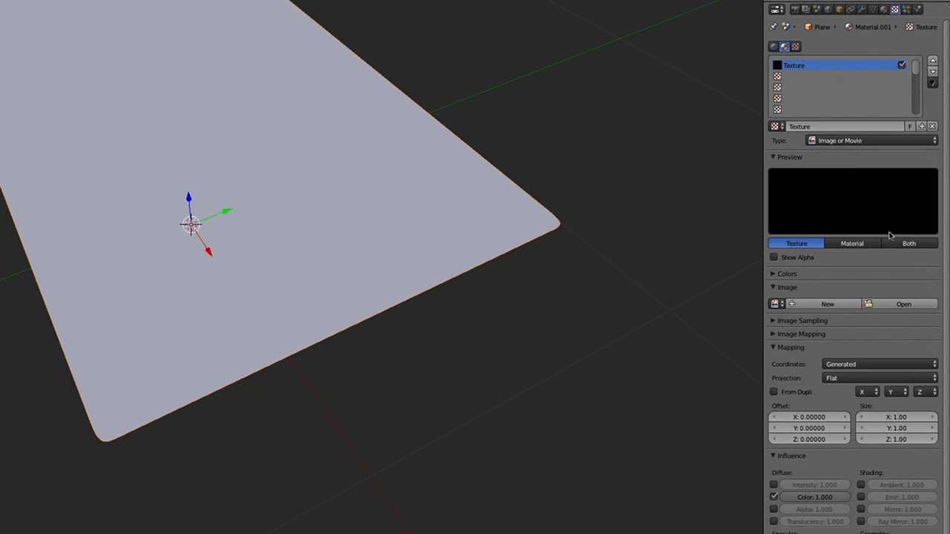
pyautogui.click(900, 304)
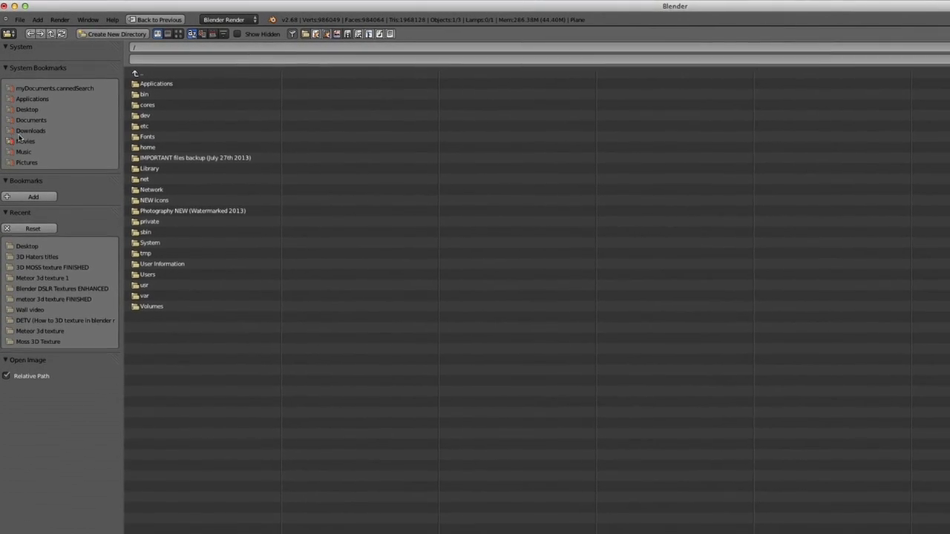
# Load rock texture 7_DISP.png from the Desktop as the texture's image.
pyautogui.click(26, 238)
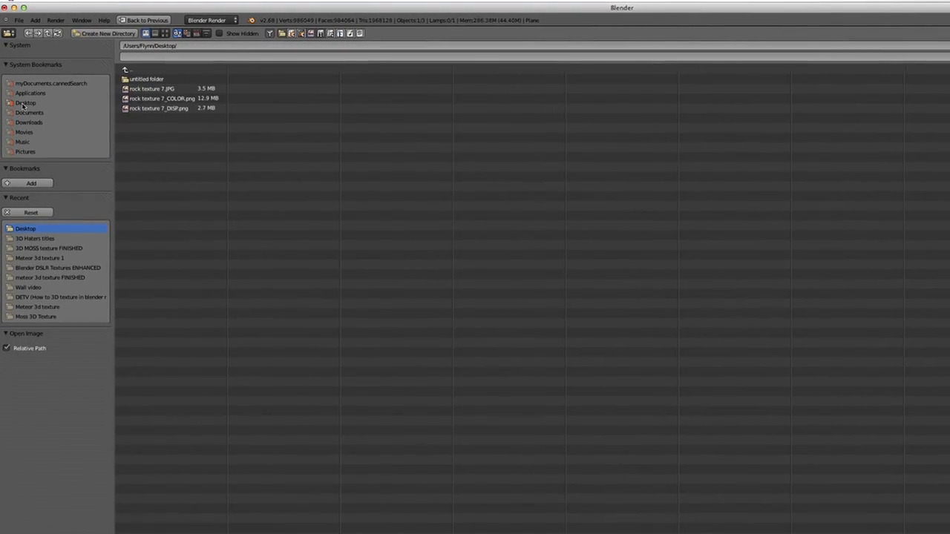
pyautogui.click(160, 105)
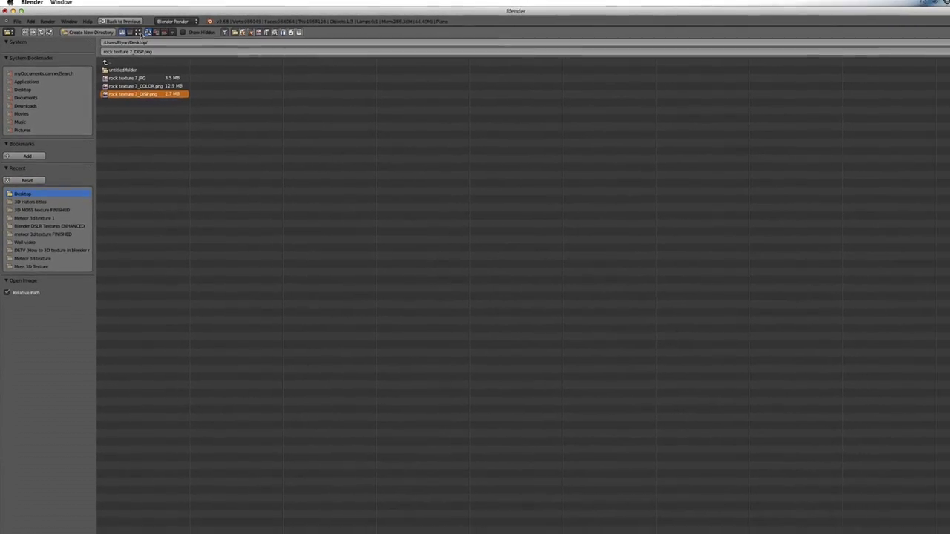
pyautogui.click(163, 33)
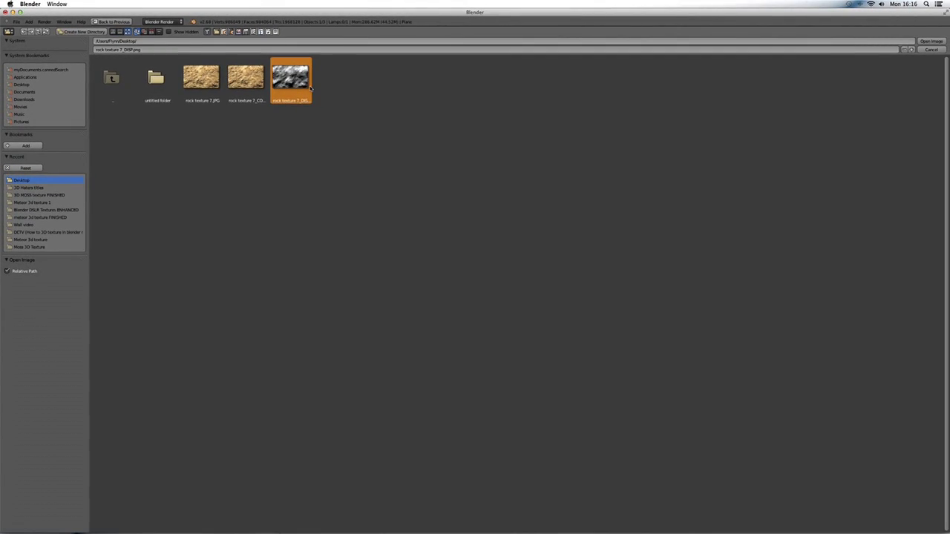
pyautogui.click(932, 41)
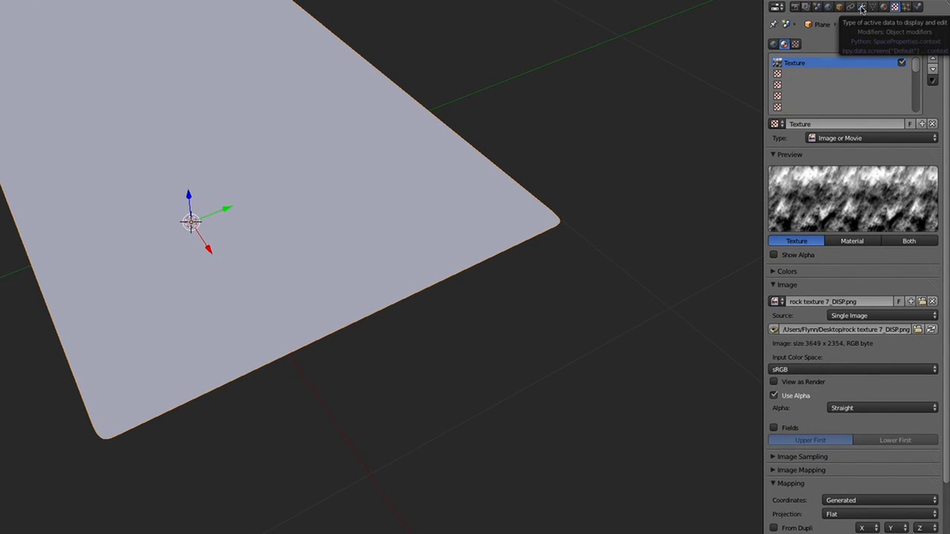
# Assign the displacement image texture to the Displace modifier, spiking the plane into terrain.
pyautogui.click(862, 7)
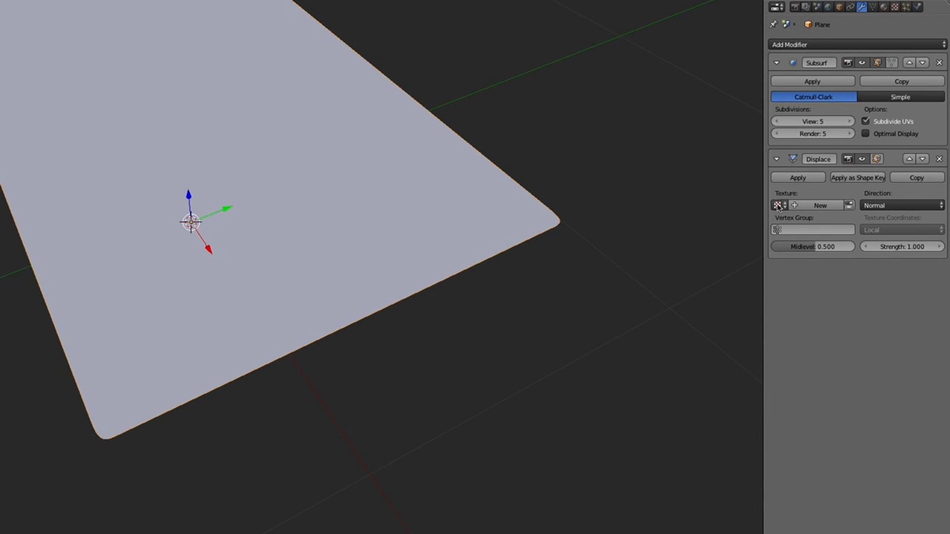
pyautogui.click(778, 206)
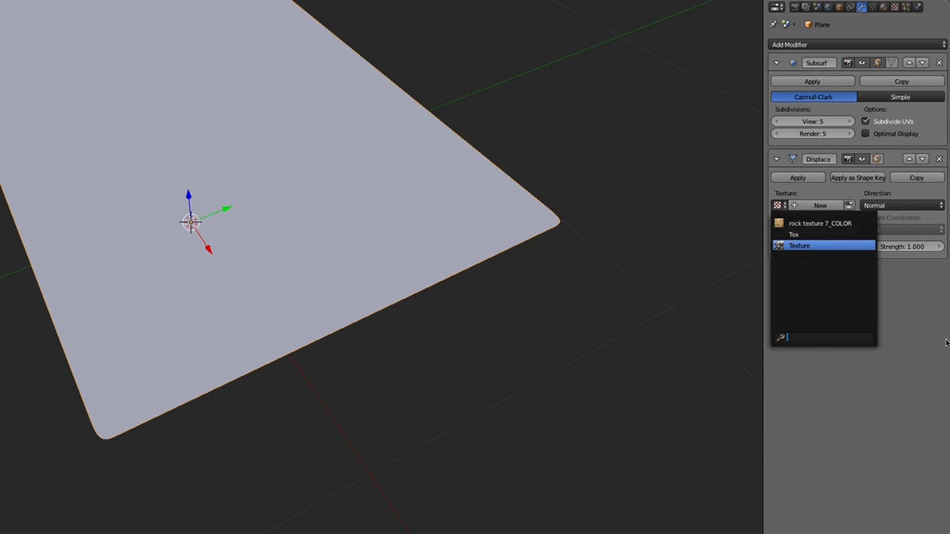
pyautogui.press('Return')
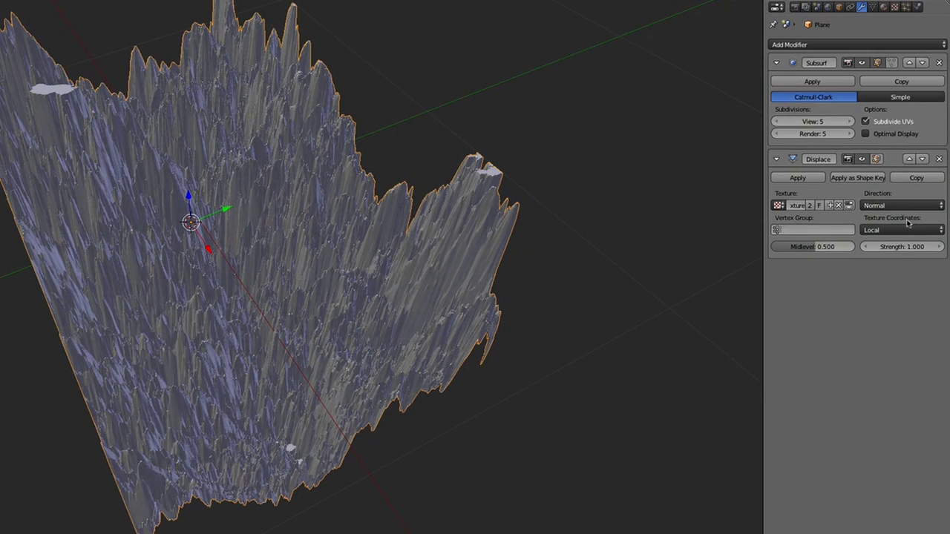
# Set the Displace modifier to direction Z, UV texture coordinates and strength 0.07.
pyautogui.click(874, 207)
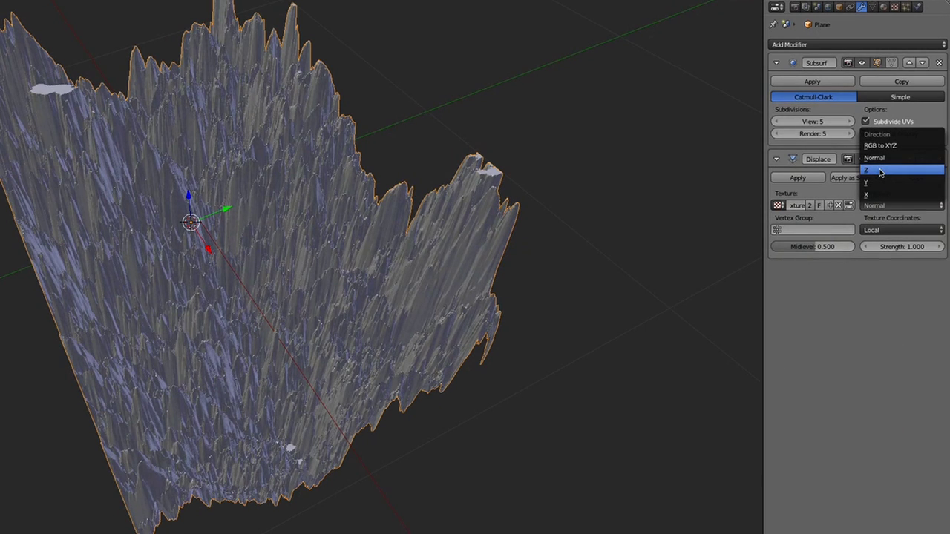
pyautogui.click(880, 171)
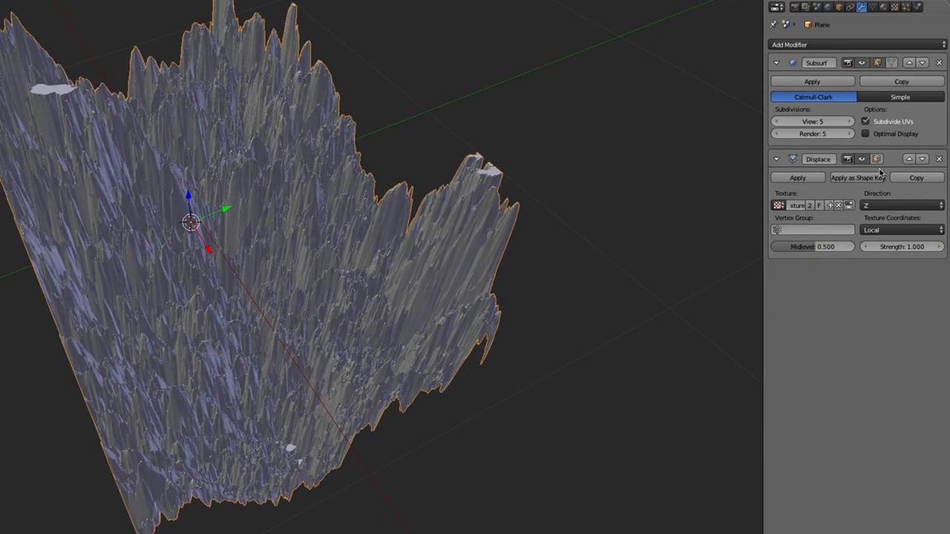
pyautogui.click(893, 230)
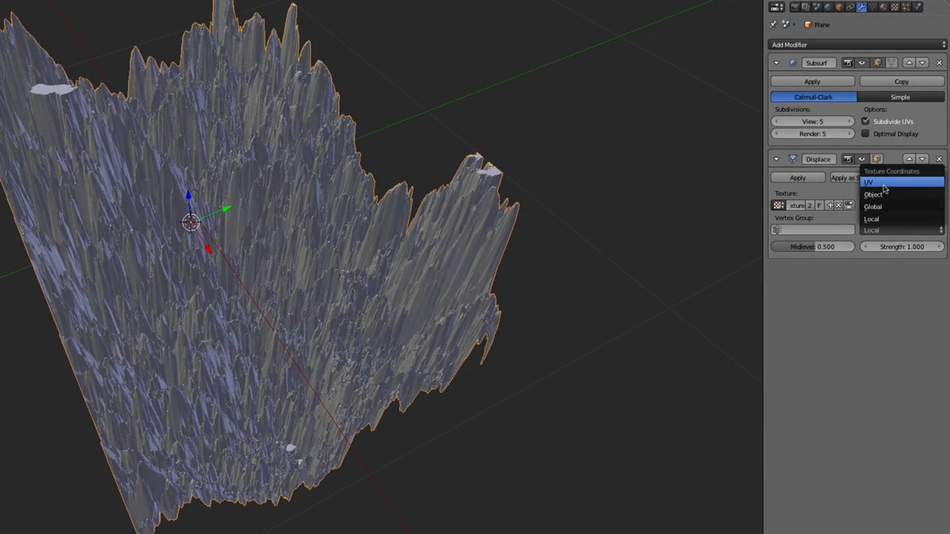
pyautogui.click(884, 184)
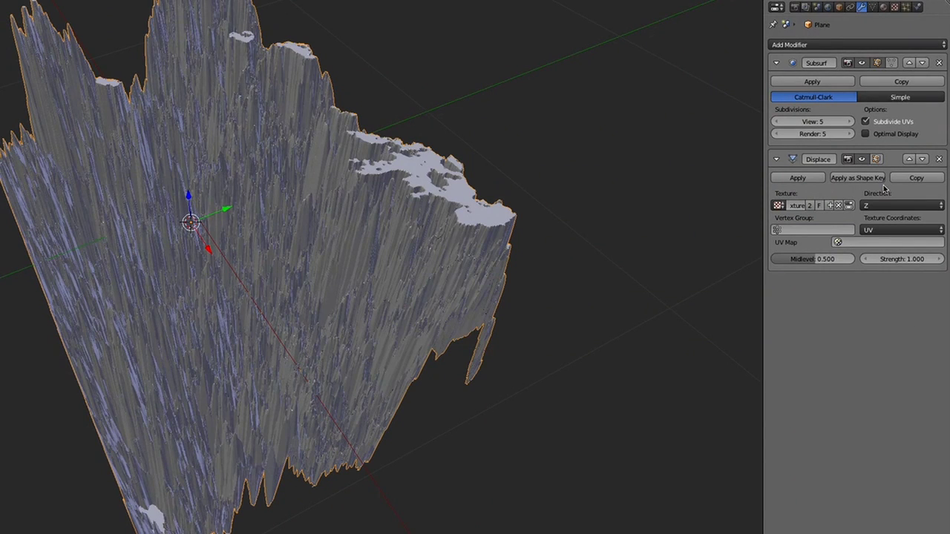
pyautogui.click(887, 259)
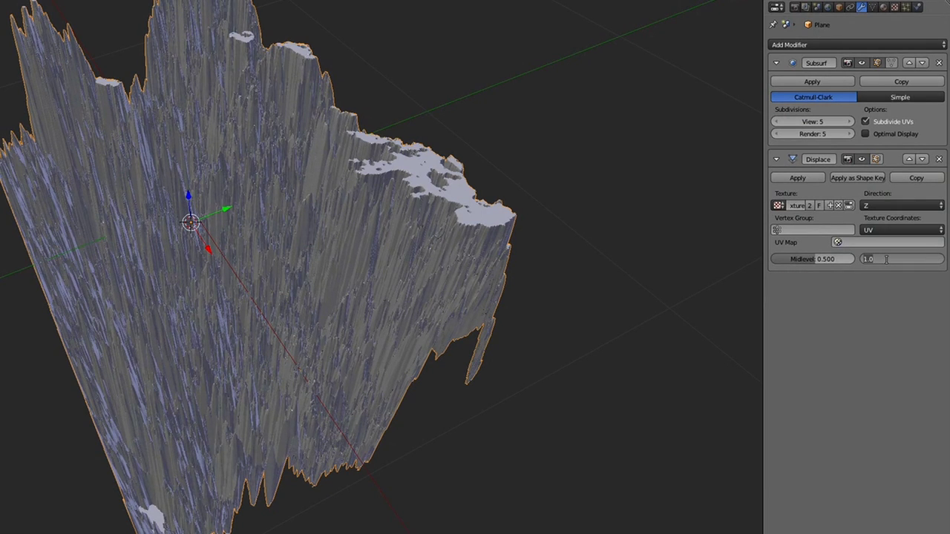
pyautogui.write('0.0')
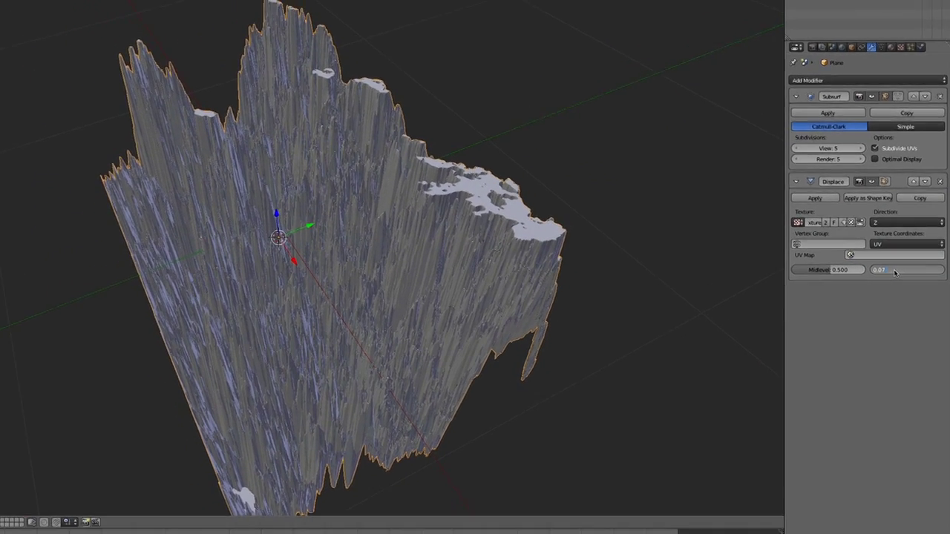
pyautogui.press('Return')
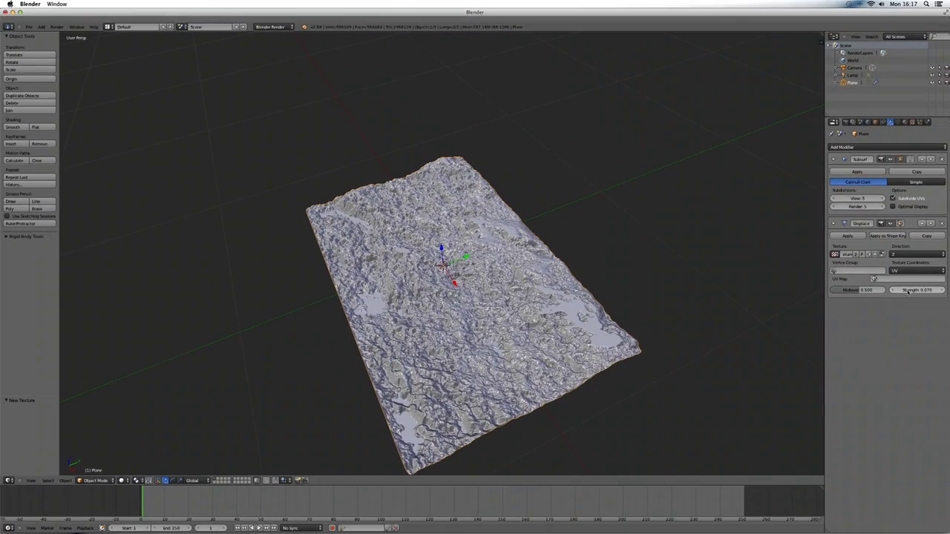
# Raise the terrain plane about 0.17 along Z, inspecting it from several angles.
pyautogui.press('g')
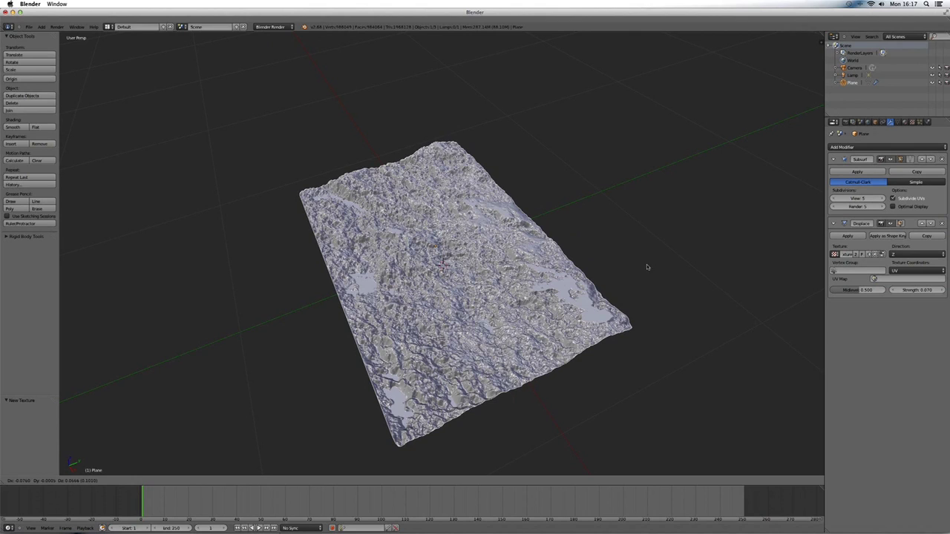
pyautogui.rightClick(647, 266)
pyautogui.scroll(-5, 643, 279)
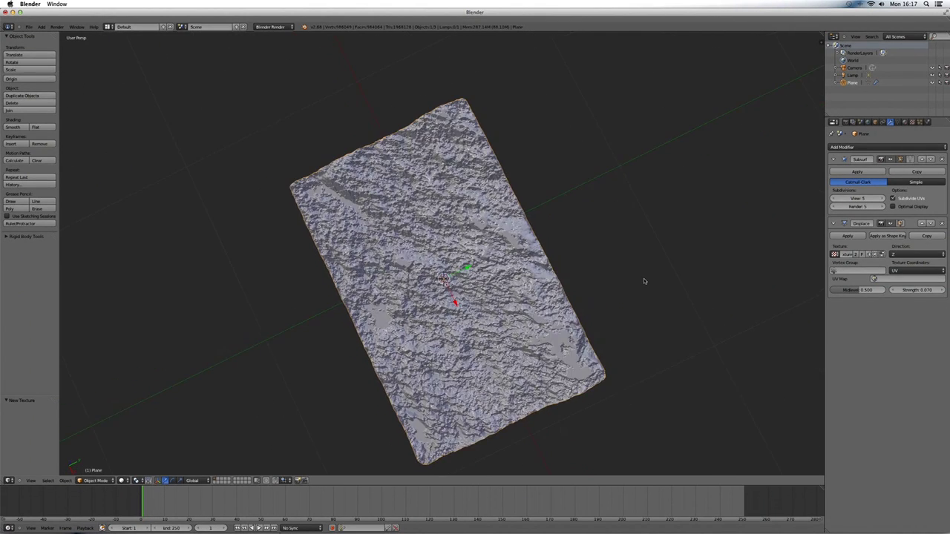
pyautogui.scroll(10, 644, 282)
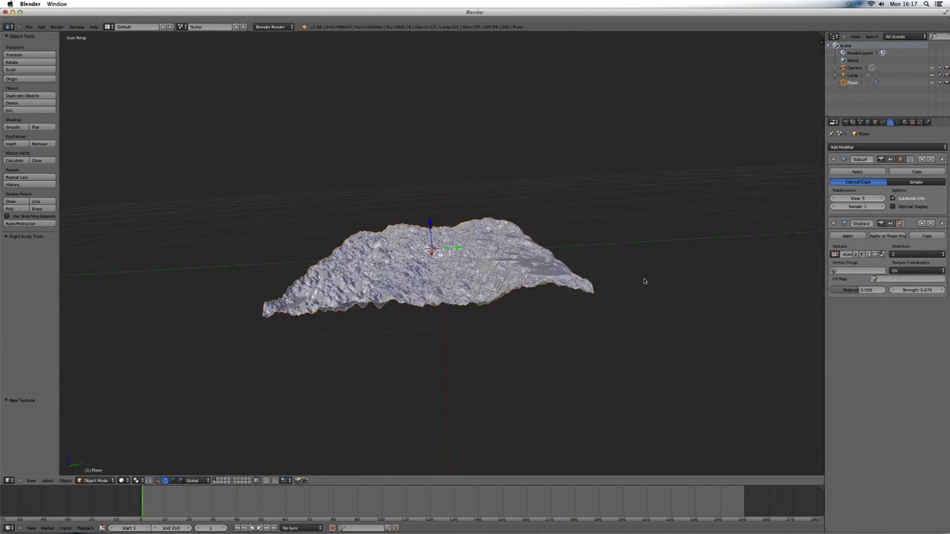
pyautogui.scroll(5, 644, 281)
pyautogui.press('g')
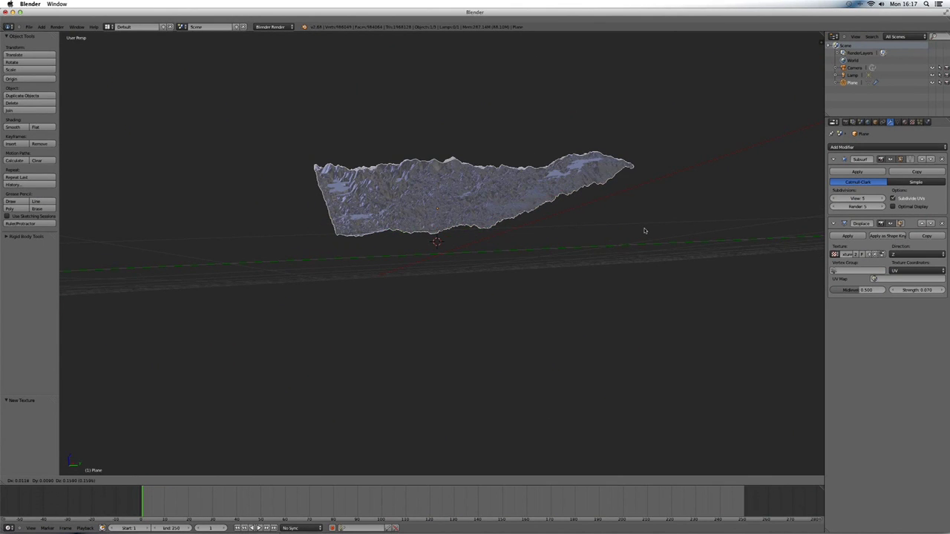
pyautogui.click(644, 230)
pyautogui.scroll(-10, 646, 193)
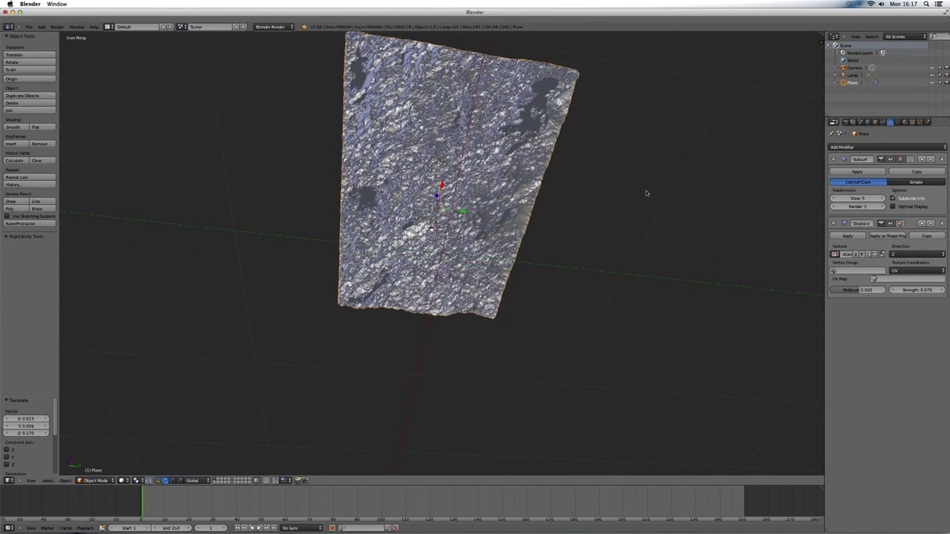
pyautogui.scroll(10, 646, 193)
pyautogui.scroll(-4, 646, 193)
pyautogui.scroll(-6, 646, 193)
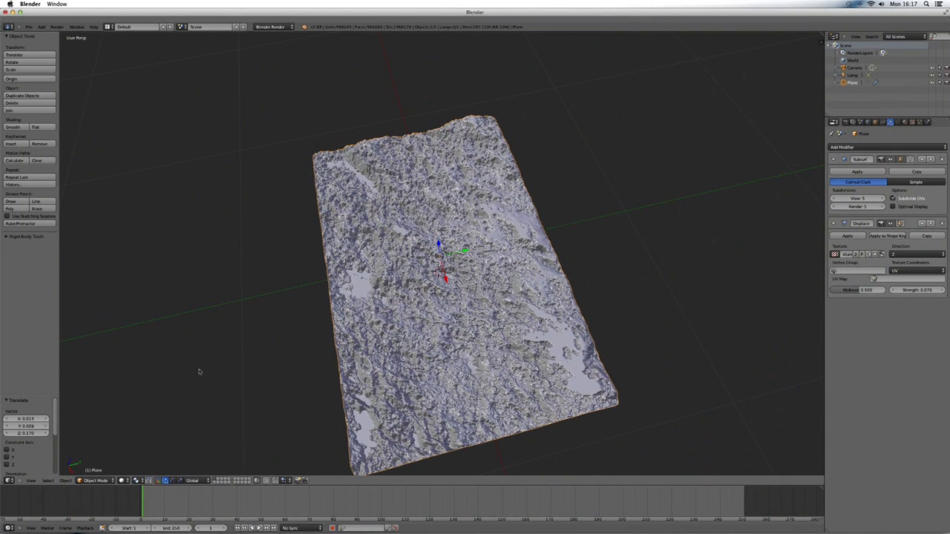
# Preview the terrain with its texture, then switch the viewport to Solid shading.
pyautogui.click(126, 481)
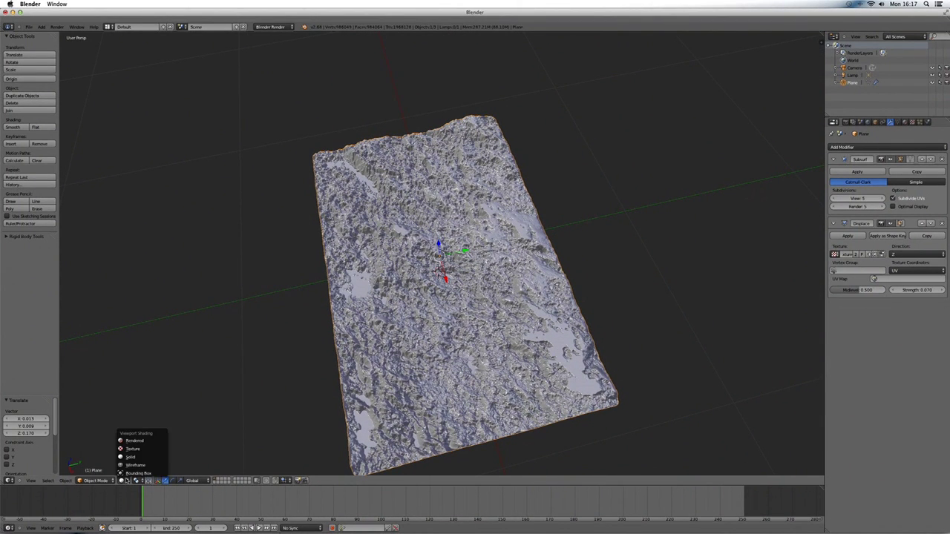
pyautogui.click(131, 449)
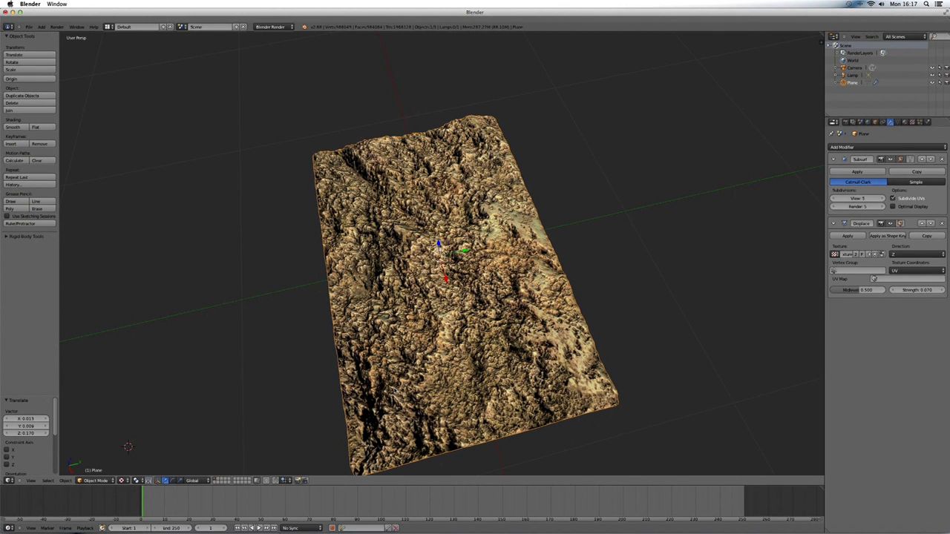
pyautogui.moveTo(127, 446); pyautogui.dragTo(159, 428, button='middle')
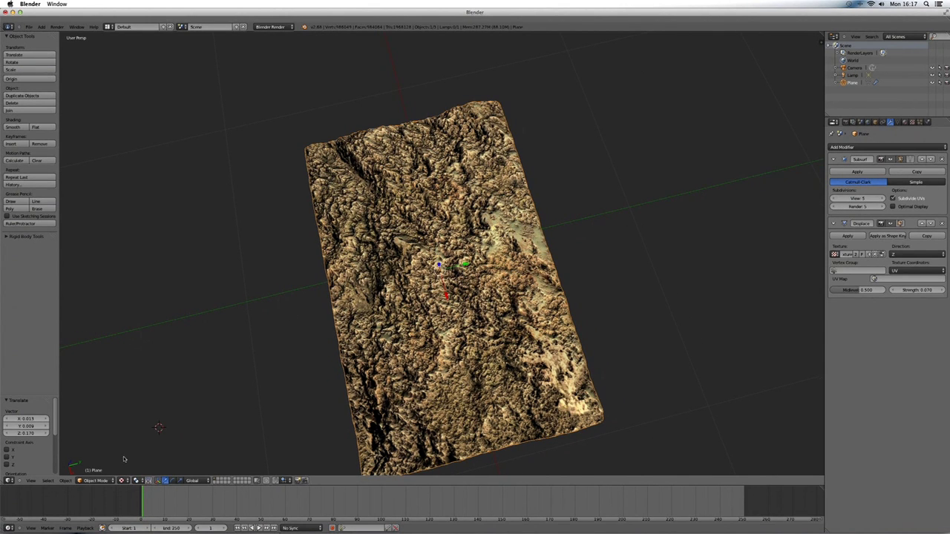
pyautogui.click(124, 480)
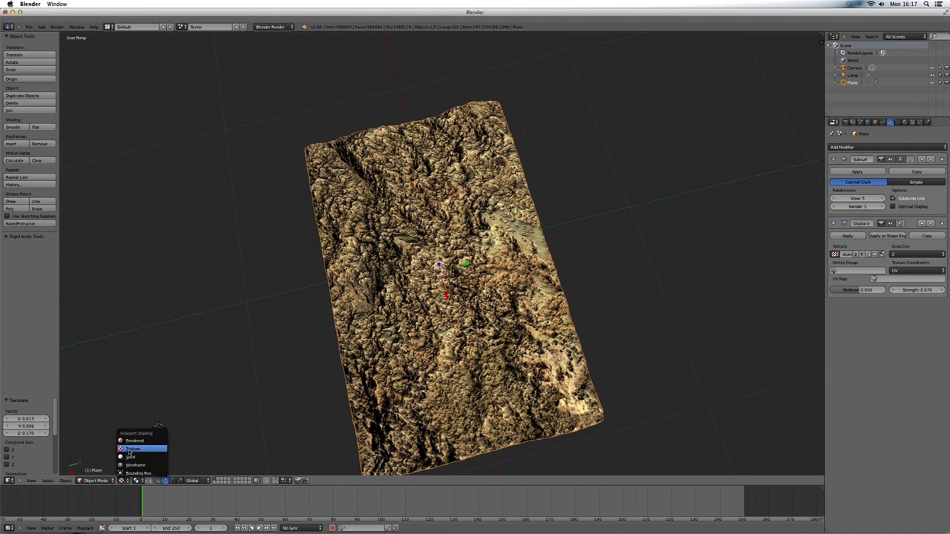
pyautogui.click(130, 456)
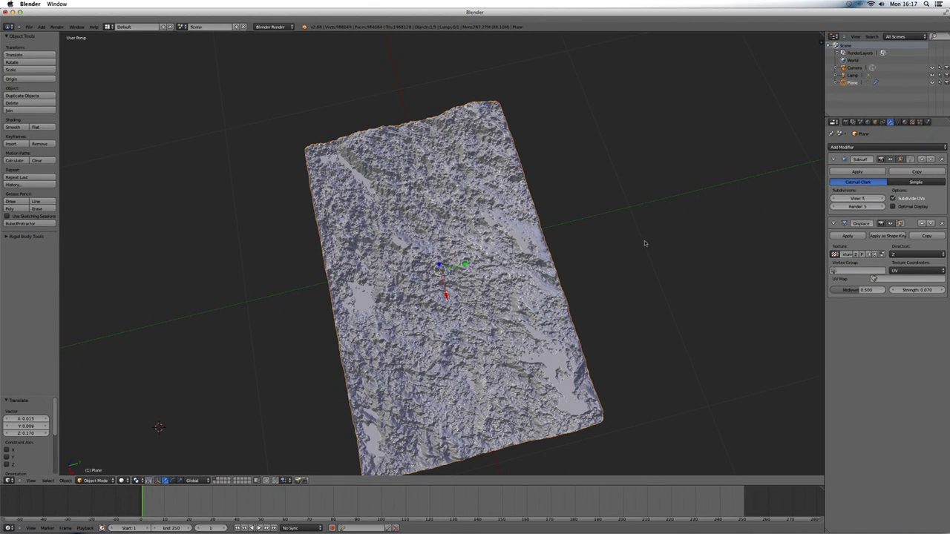
# Try Smooth shading, then set the terrain plane to Flat shading from the Tool Shelf.
pyautogui.scroll(-8, 642, 206)
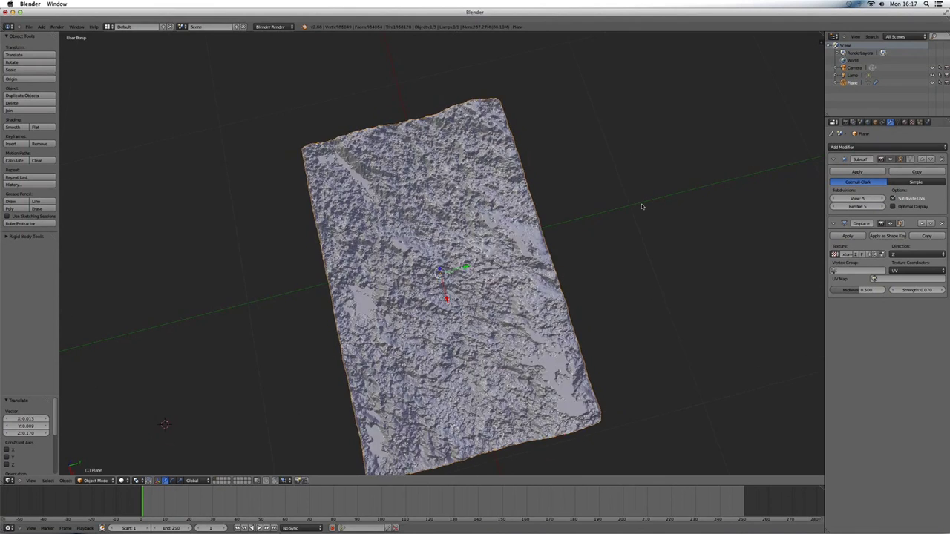
pyautogui.hscroll(5, 642, 206)
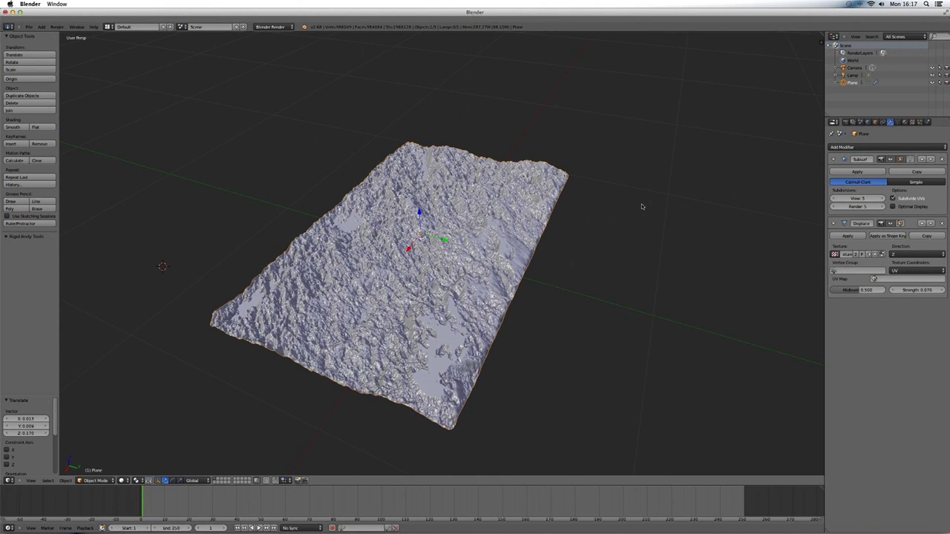
pyautogui.click(14, 127)
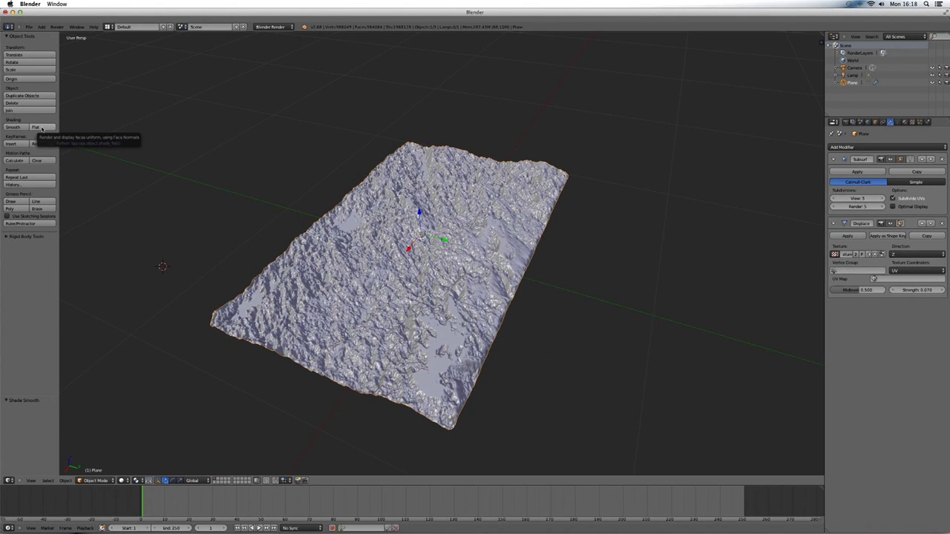
pyautogui.click(42, 128)
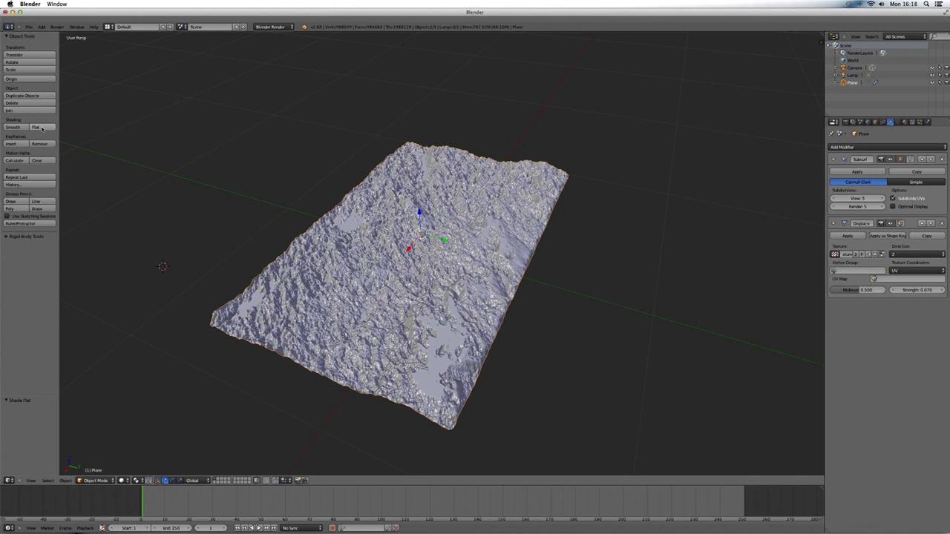
pyautogui.click(42, 128)
pyautogui.hscroll(10, 447, 232)
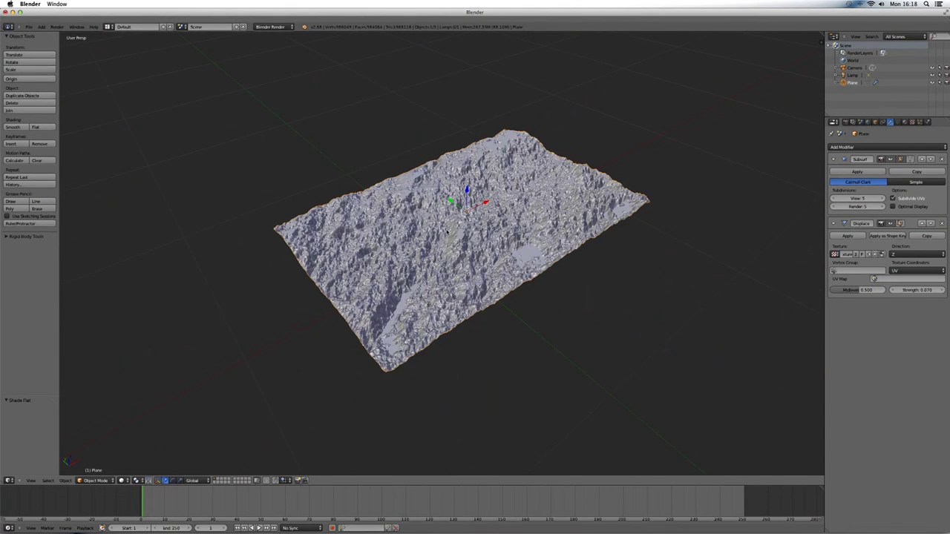
pyautogui.hscroll(2, 448, 233)
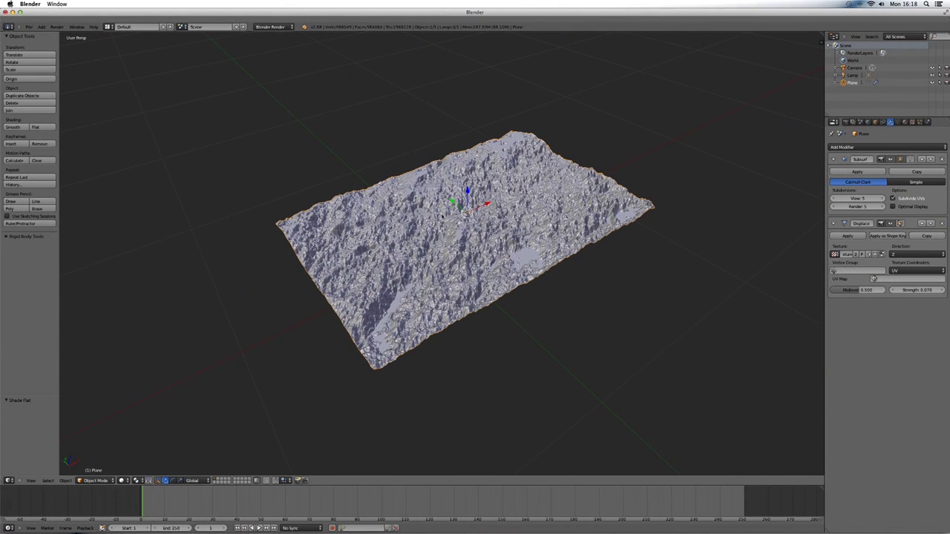
# Lower the rock texture 7_COLOR material's specular to about 0.25 and diffuse to about 0.6.
pyautogui.click(904, 121)
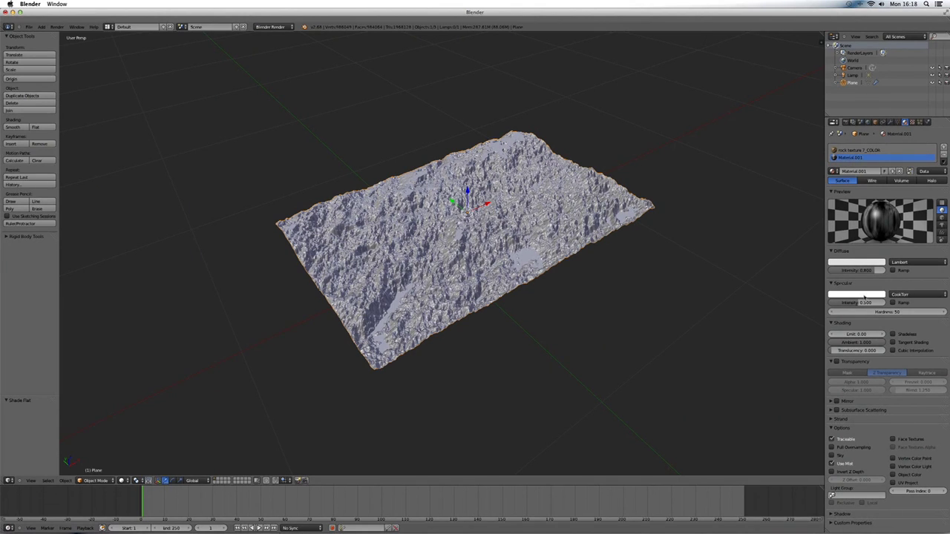
pyautogui.moveTo(855, 303); pyautogui.dragTo(842, 304)
pyautogui.click(867, 151)
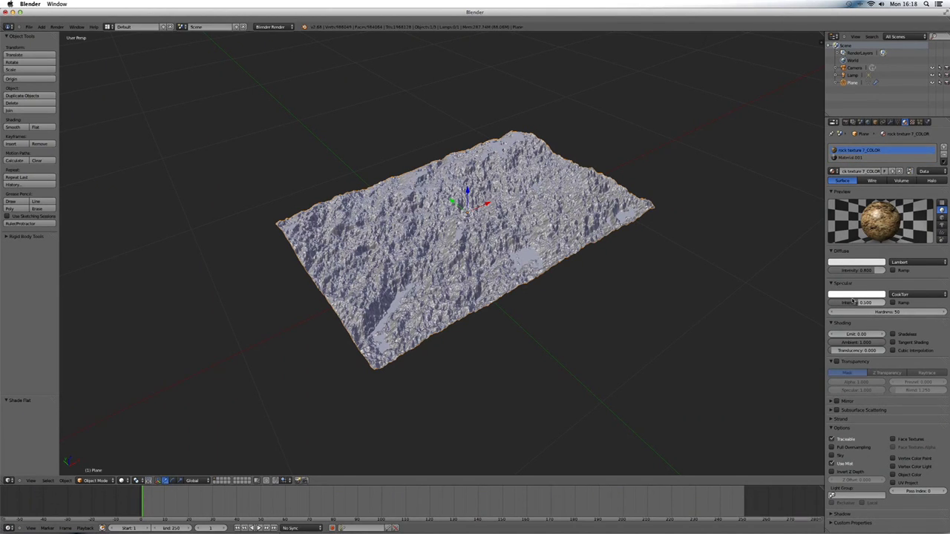
pyautogui.moveTo(852, 303); pyautogui.dragTo(843, 304)
pyautogui.moveTo(859, 270)
pyautogui.mouseDown()
pyautogui.moveTo(847, 270)
pyautogui.moveTo(858, 269)
pyautogui.mouseUp()
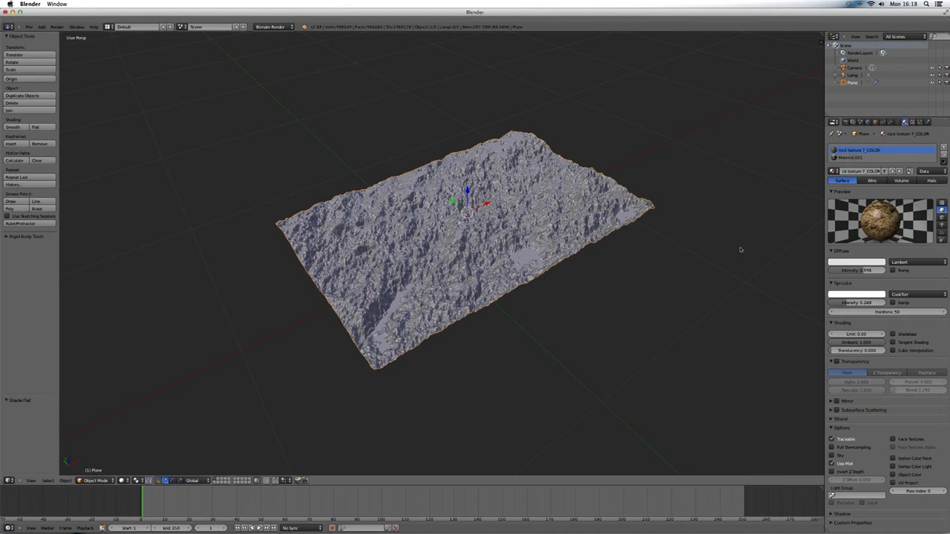
# Switch to the camera view and set the 1920x1080 render resolution scale to 100%.
pyautogui.press('KP_0')
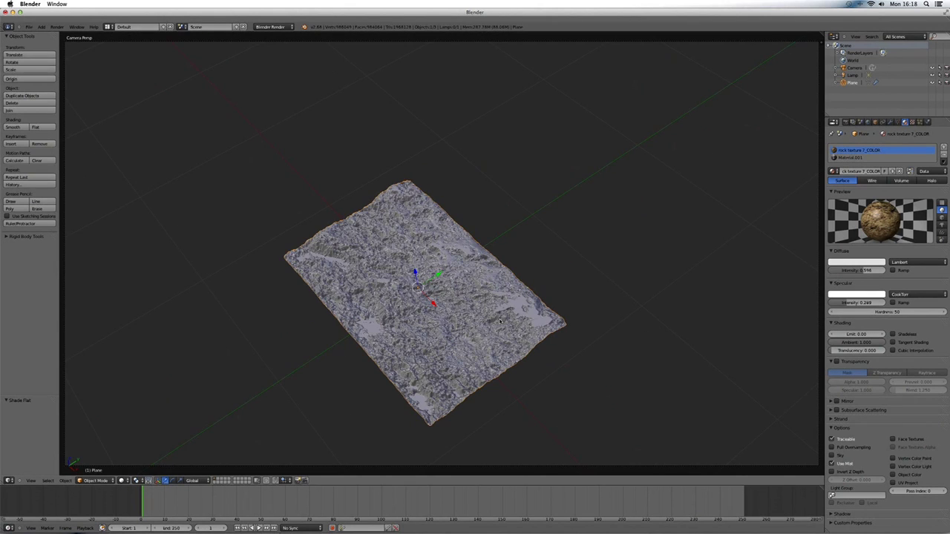
pyautogui.click(845, 122)
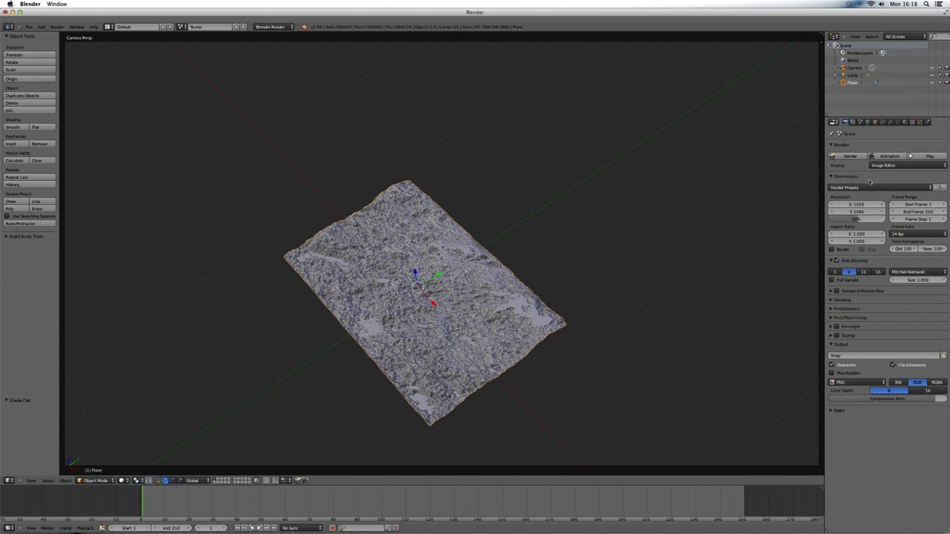
pyautogui.moveTo(858, 220); pyautogui.dragTo(893, 220)
# Keep PNG as the output format and render the camera view image.
pyautogui.click(854, 383)
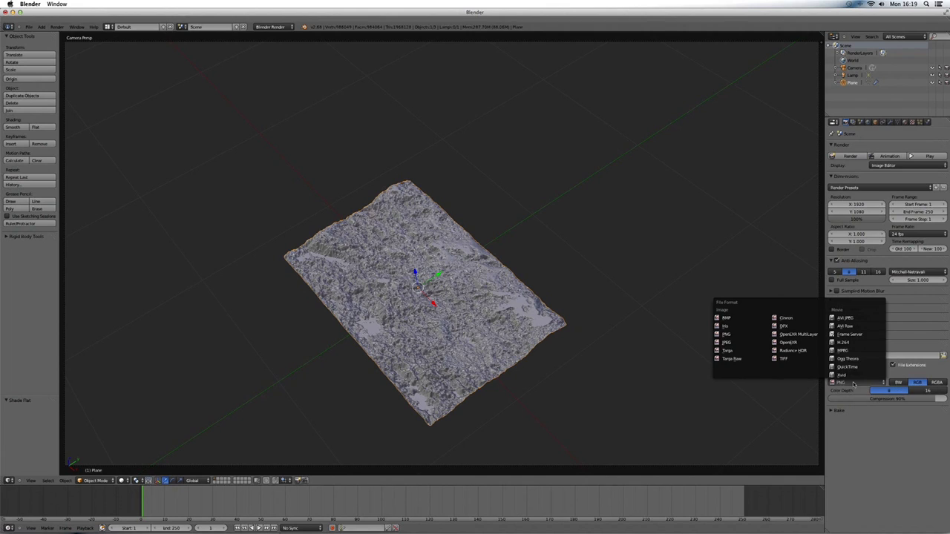
pyautogui.click(729, 335)
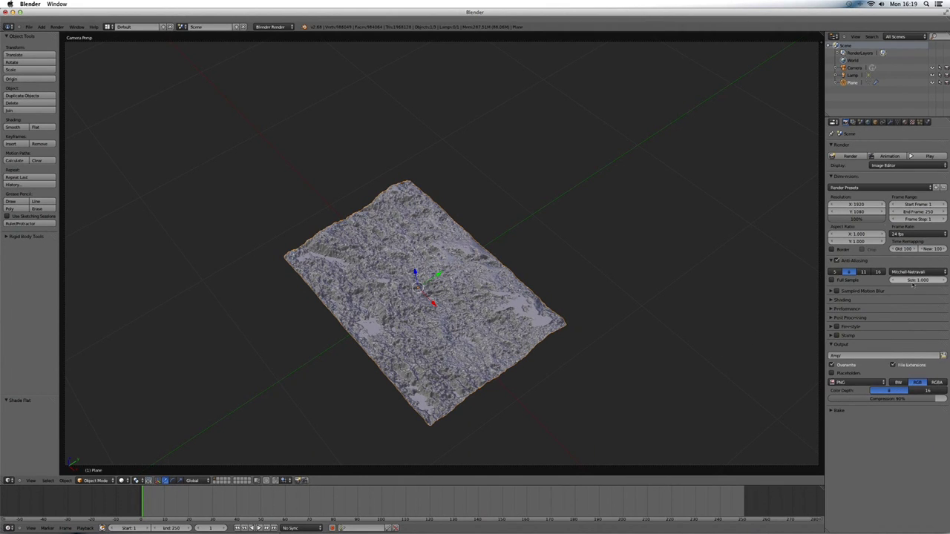
pyautogui.click(850, 156)
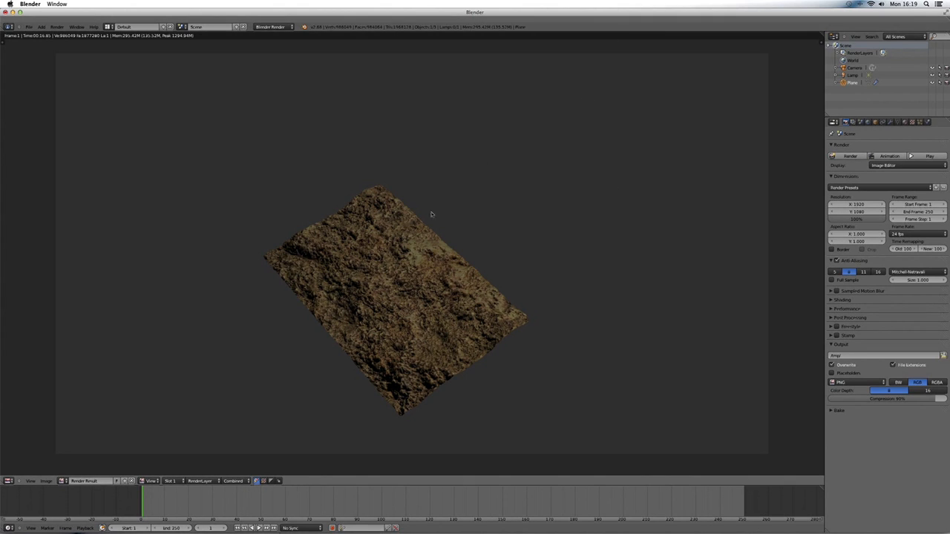
# Zoom over the finished rocky terrain render, then close the Render Result window.
pyautogui.scroll(2, 429, 226)
pyautogui.scroll(-2, 428, 226)
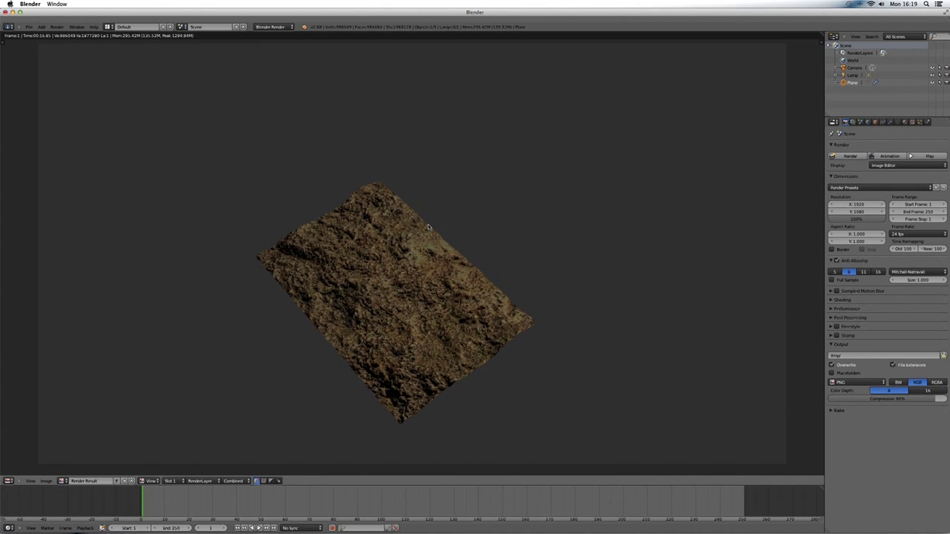
pyautogui.press('Escape')
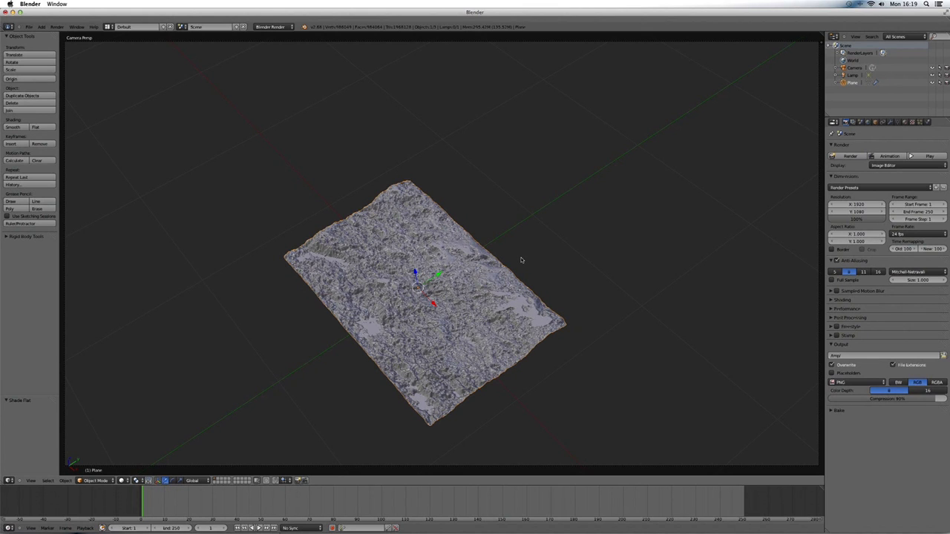
pyautogui.scroll(-5, 521, 260)
pyautogui.scroll(8, 520, 260)
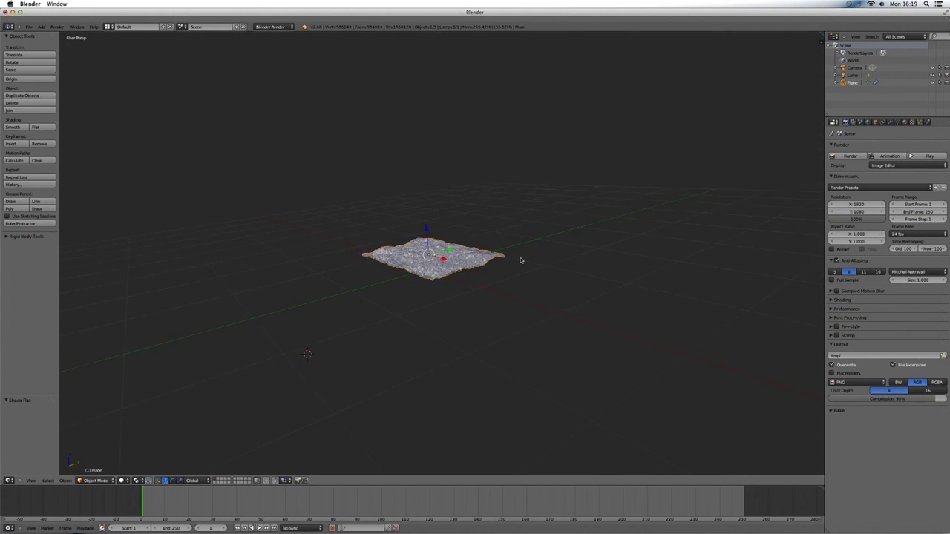
pyautogui.scroll(8, 521, 260)
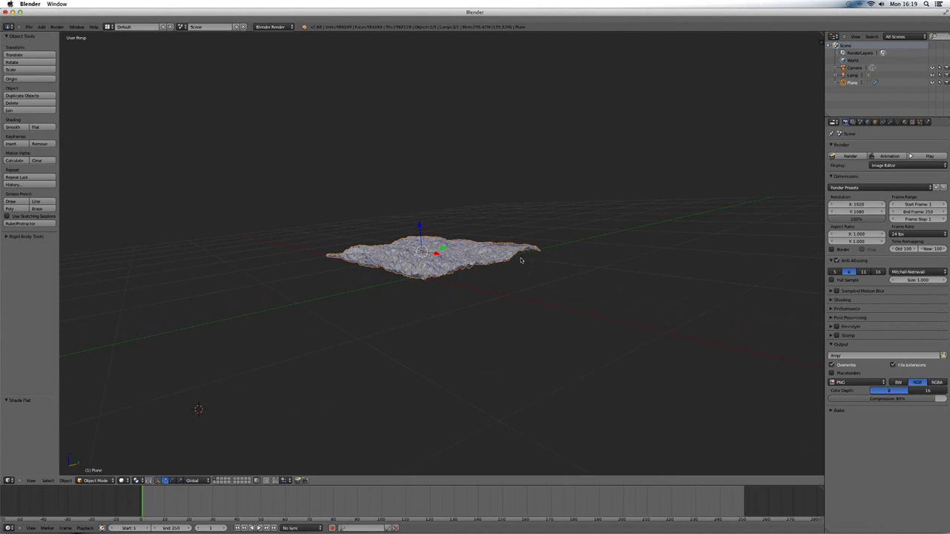
pyautogui.scroll(4, 521, 260)
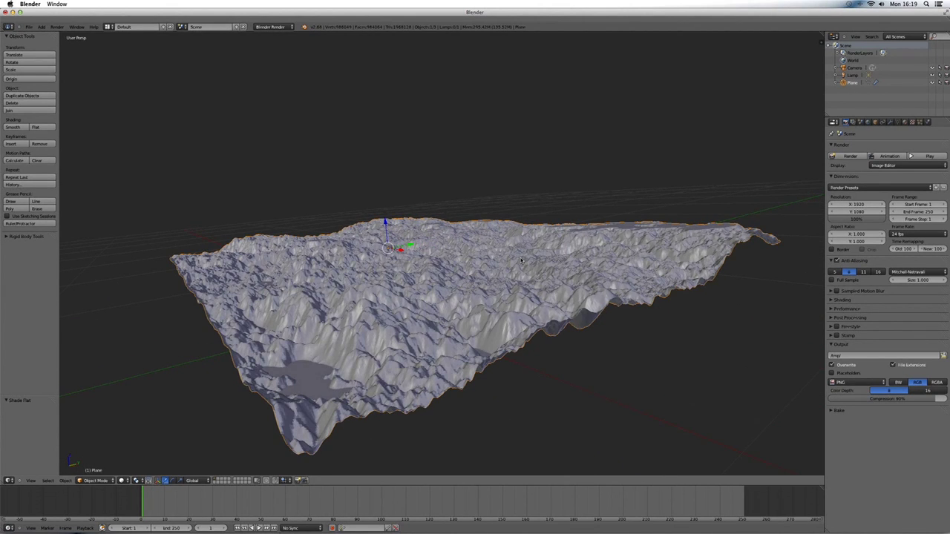
pyautogui.scroll(-6, 521, 260)
pyautogui.scroll(6, 521, 259)
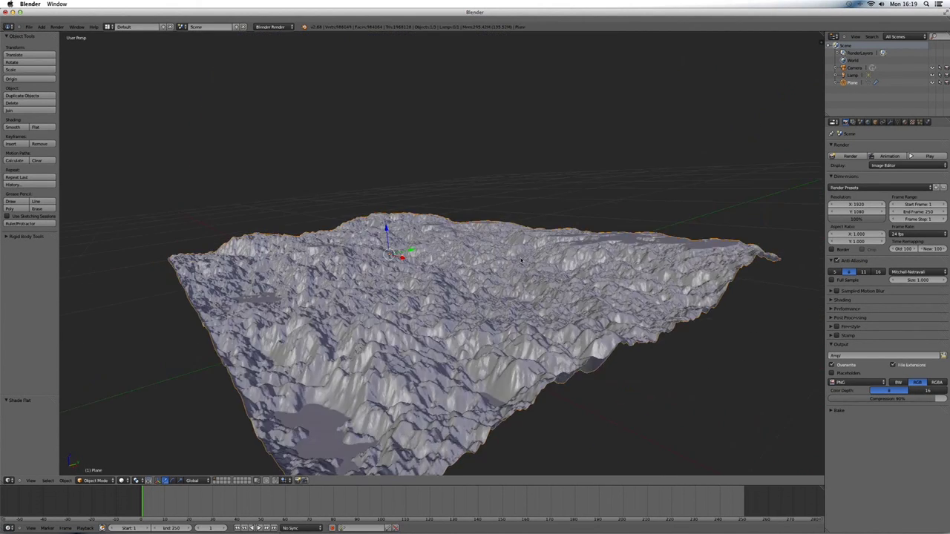
pyautogui.scroll(-6, 521, 260)
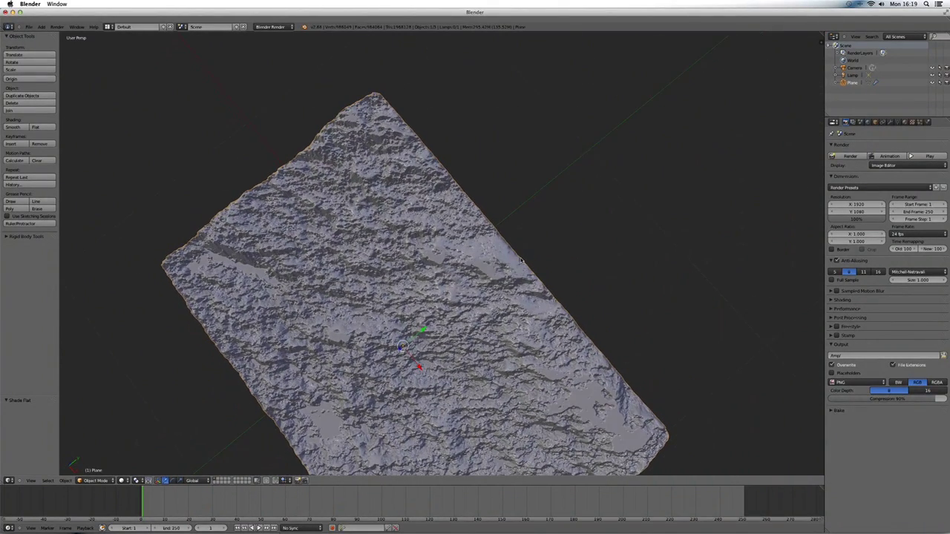